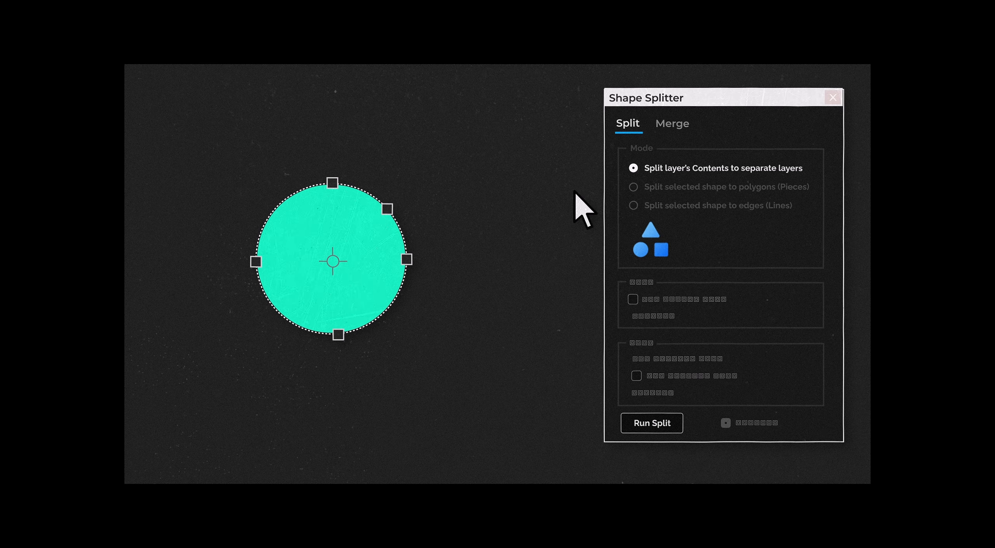
click(654, 186)
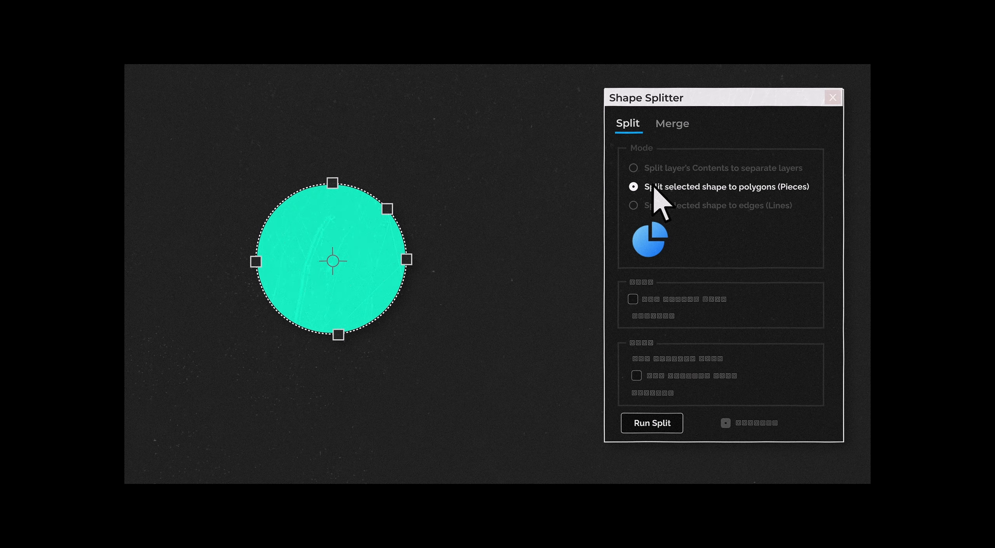
click(651, 424)
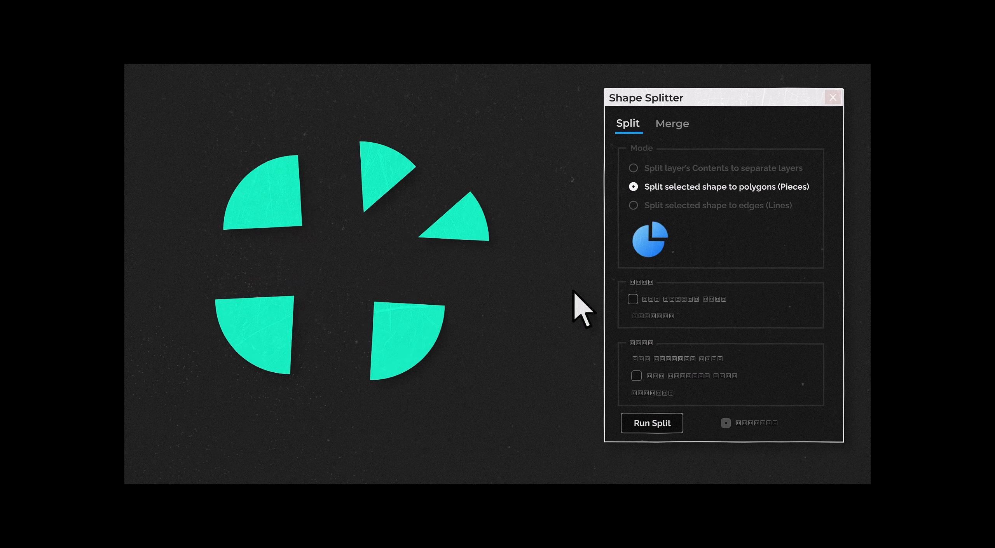
click(687, 206)
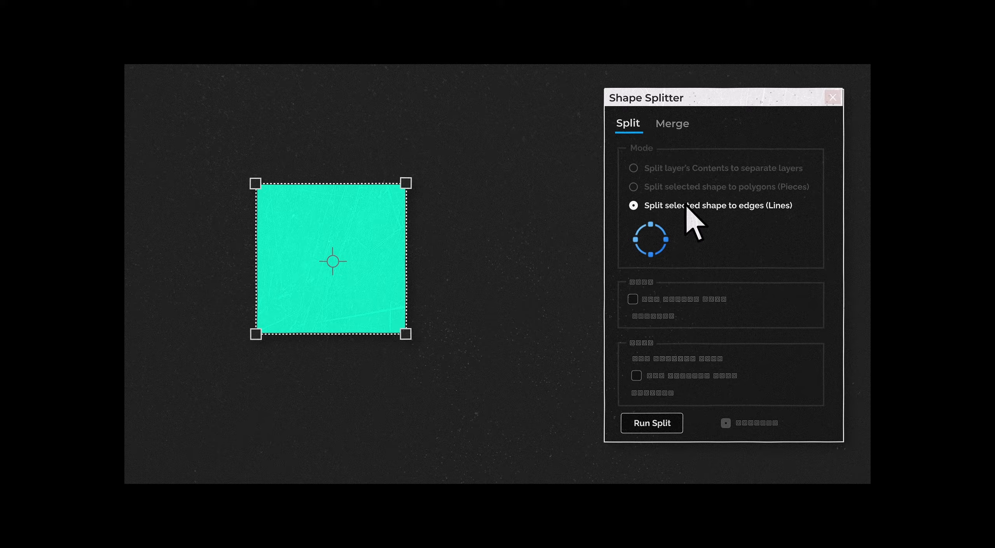
click(651, 424)
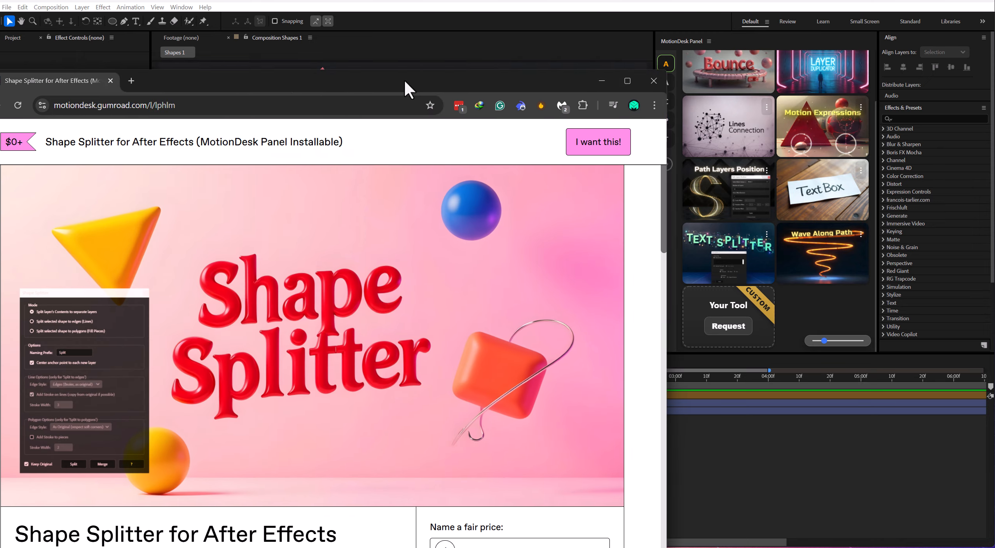
Examine the description and feature list on the Shape Splitter product page on Gumroad.
drag(404, 79, 496, 25)
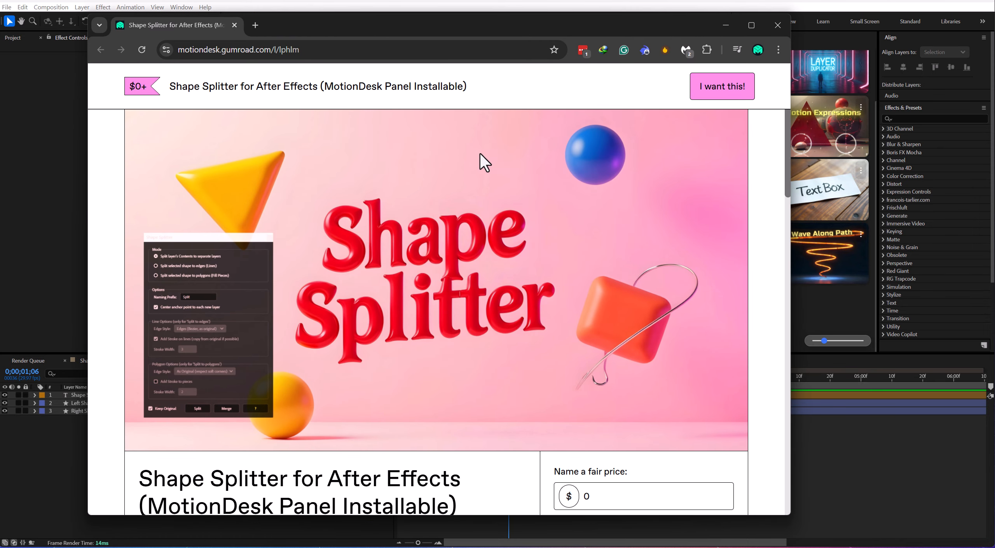
scroll(489, 182, down, 4)
scroll(402, 214, down, 4)
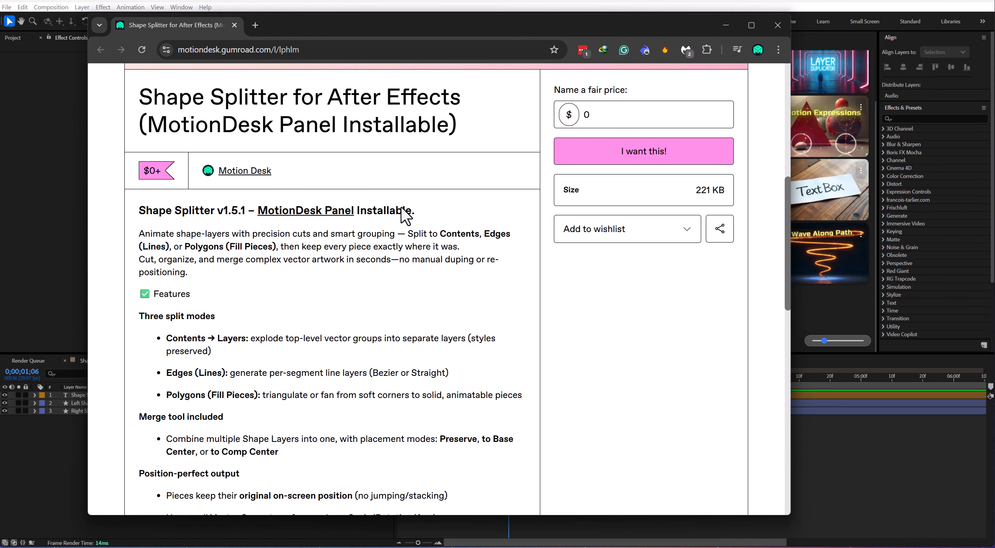
scroll(401, 221, up, 8)
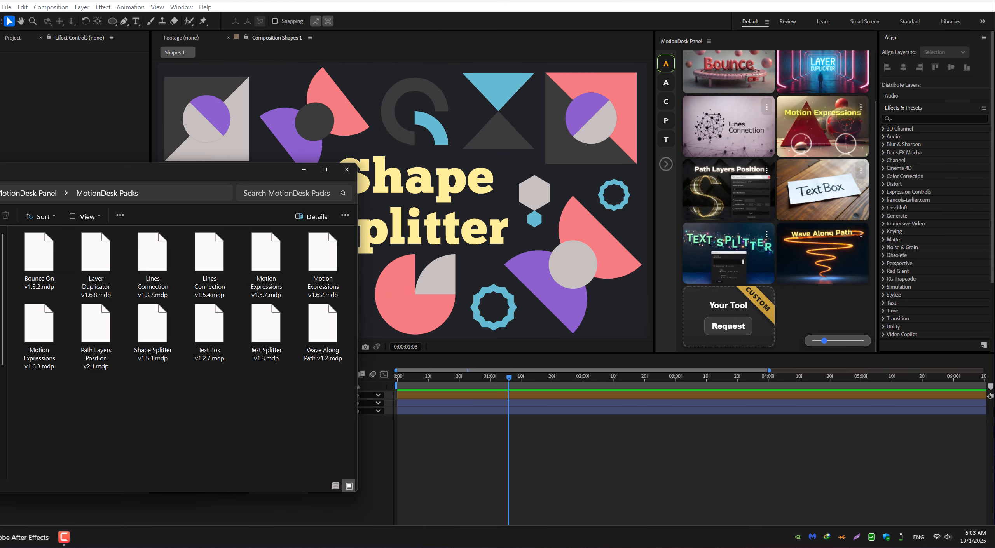
Install the Shape Splitter v1.5.1.mdp pack from the MotionDesk Packs folder into the MotionDesk Panel.
click(148, 320)
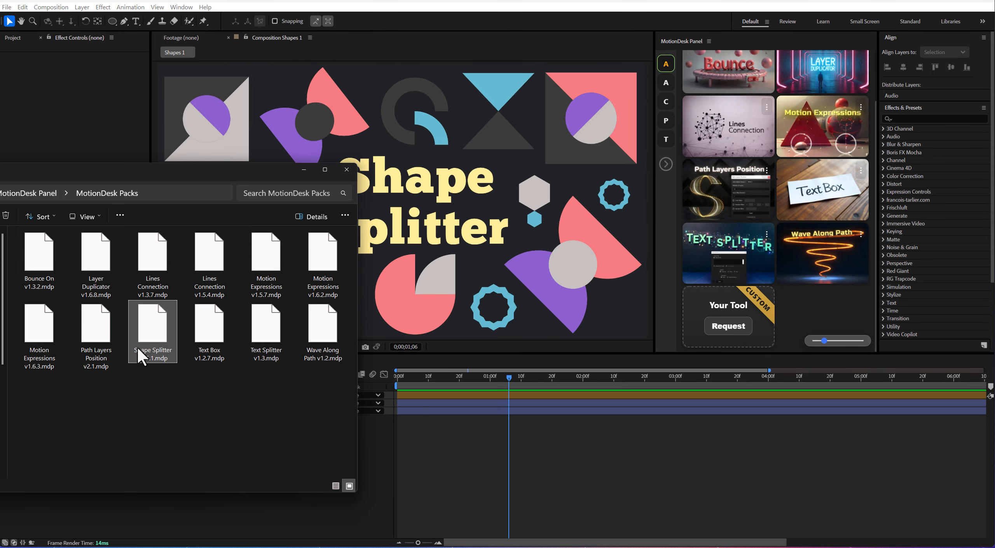
drag(140, 355, 761, 79)
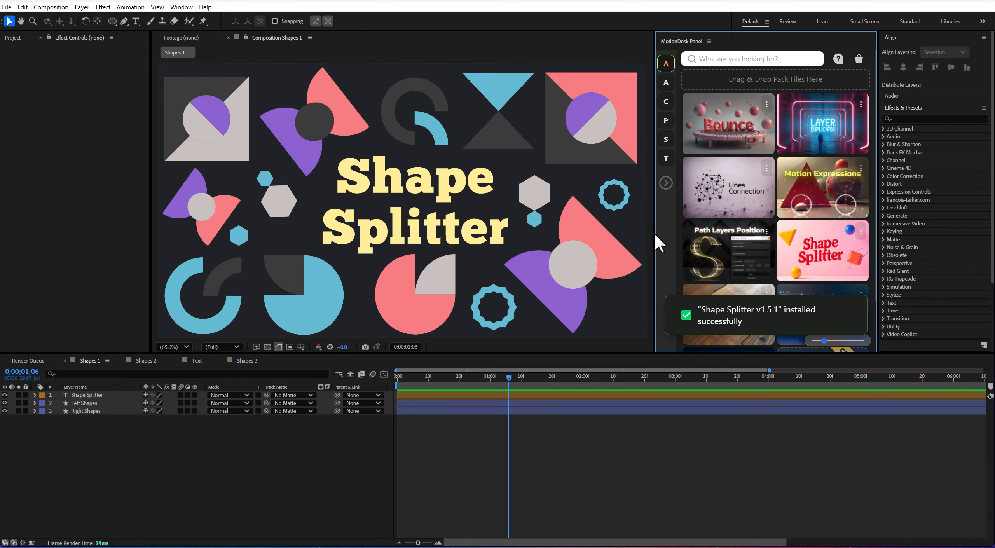
Narrow the MotionDesk Panel and launch the Shape Splitter tool from its pack list.
drag(656, 234, 704, 235)
scroll(824, 140, down, 10)
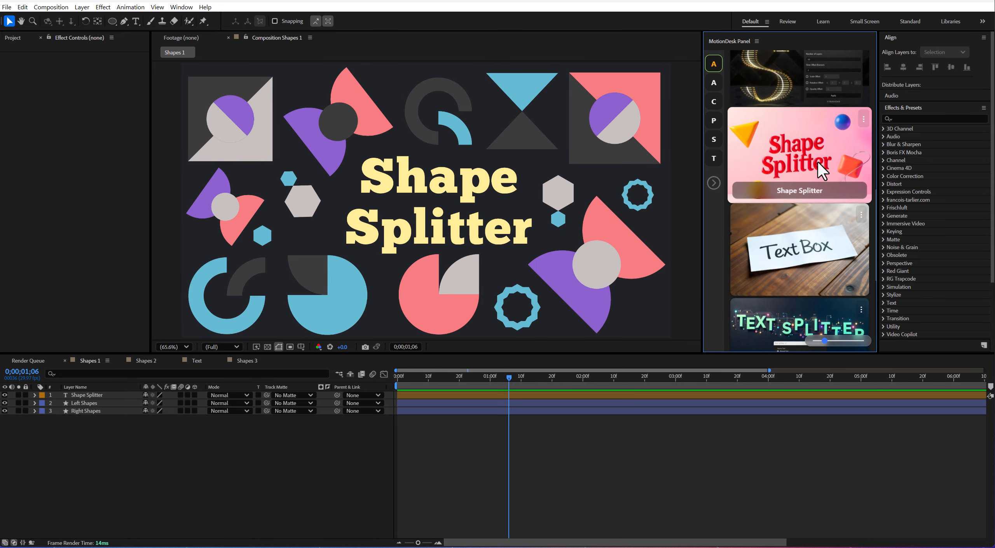
click(814, 202)
Review Shape Splitter's merge options and three split modes, leaving "Split layer's Contents to separate layers" chosen and the dialog clear of the composition.
click(663, 186)
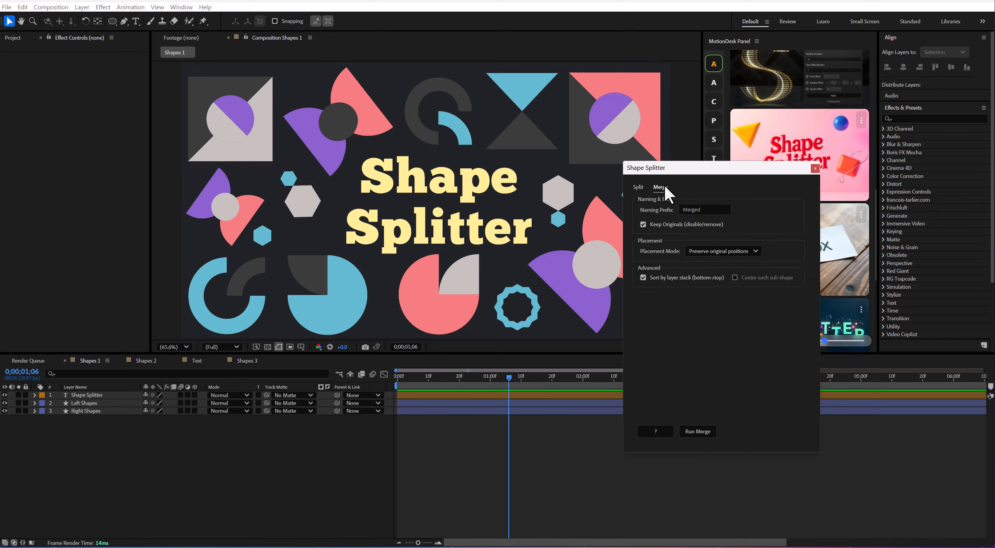
click(639, 189)
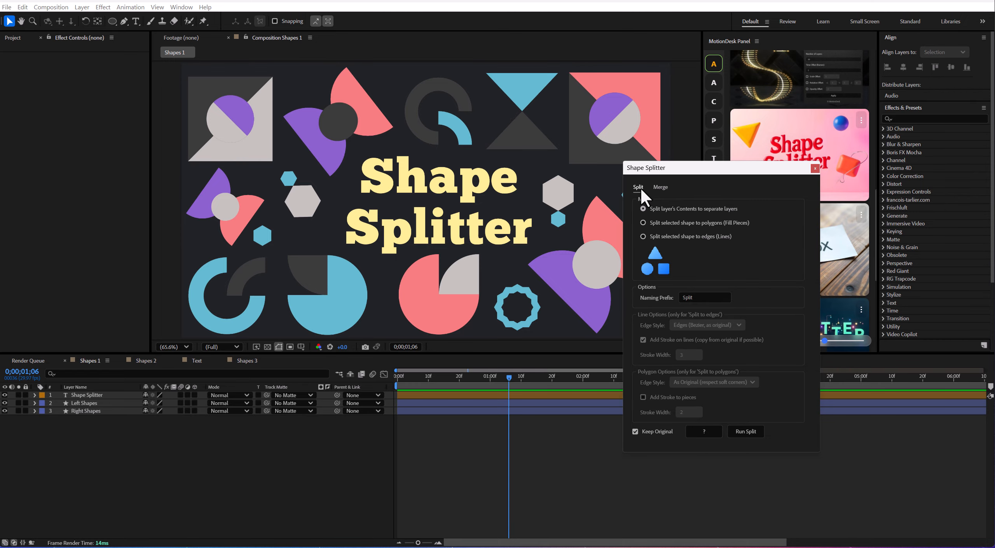
click(669, 222)
click(673, 235)
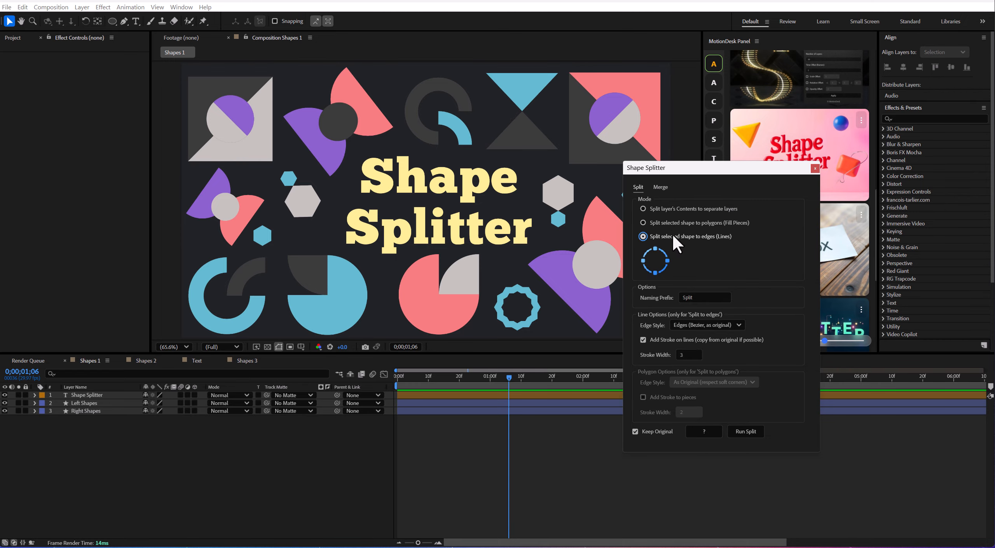
click(661, 222)
click(657, 206)
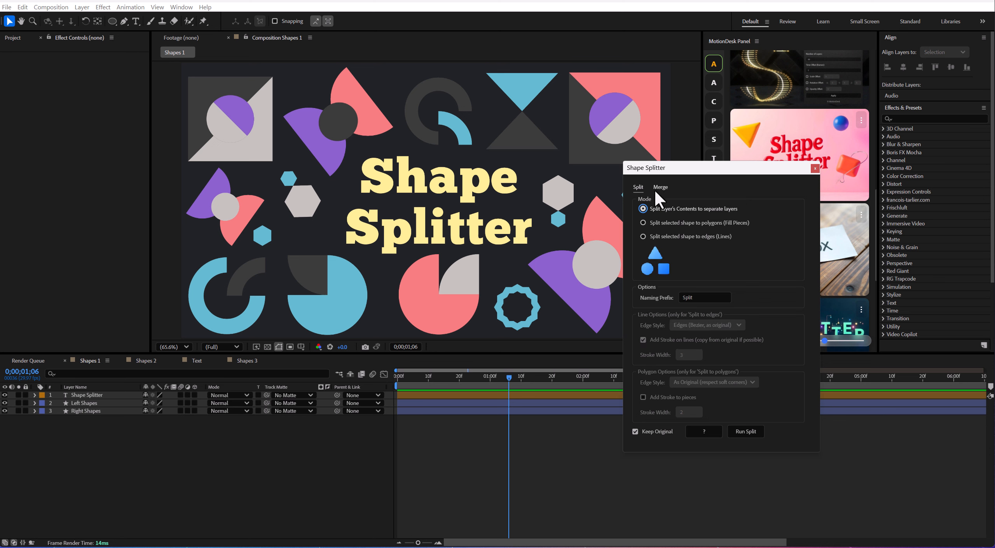
drag(662, 168, 764, 172)
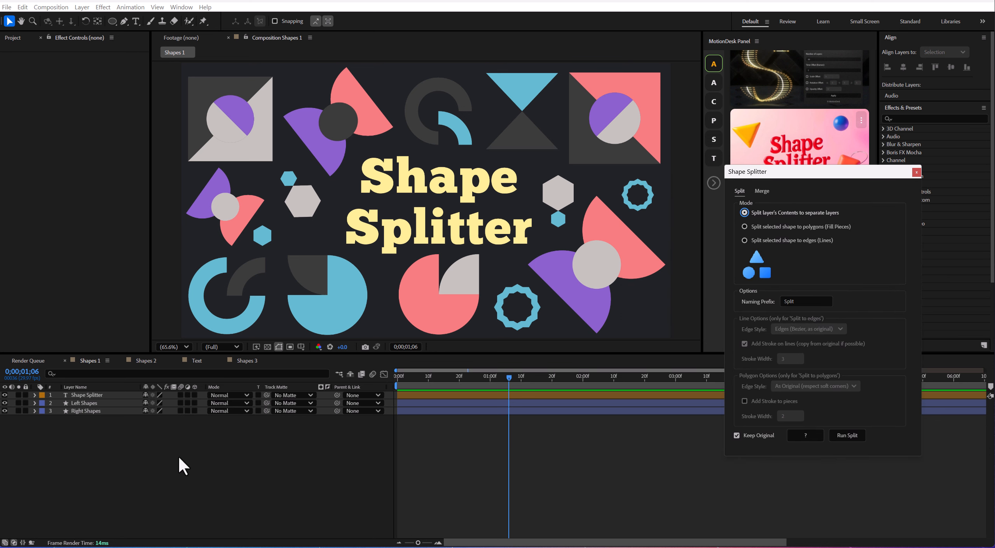
Test-move the Left Shapes, Right Shapes and title layers as whole objects, undoing each move.
drag(246, 225, 90, 216)
key(ctrl+z)
drag(603, 237, 708, 234)
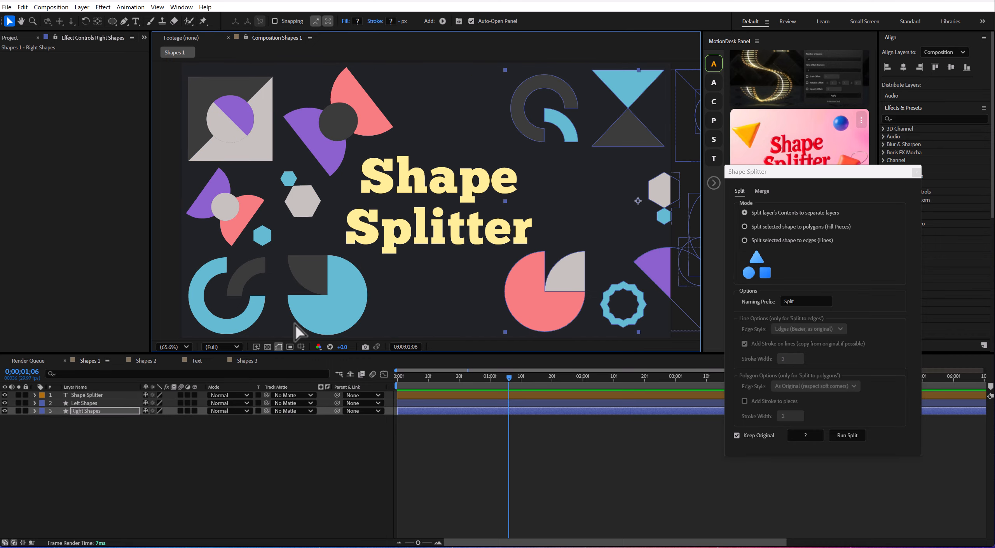
key(ctrl+z)
drag(485, 191, 490, 168)
key(ctrl+z)
Split the Right Shapes layer's contents into separate layers, keeping the original, and clear the selection.
drag(110, 428, 90, 407)
click(594, 128)
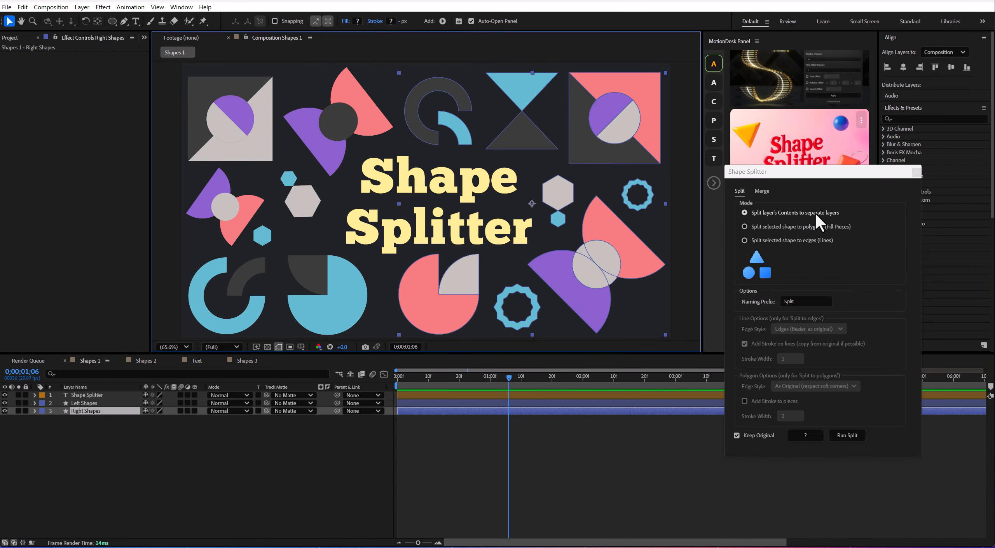
click(854, 434)
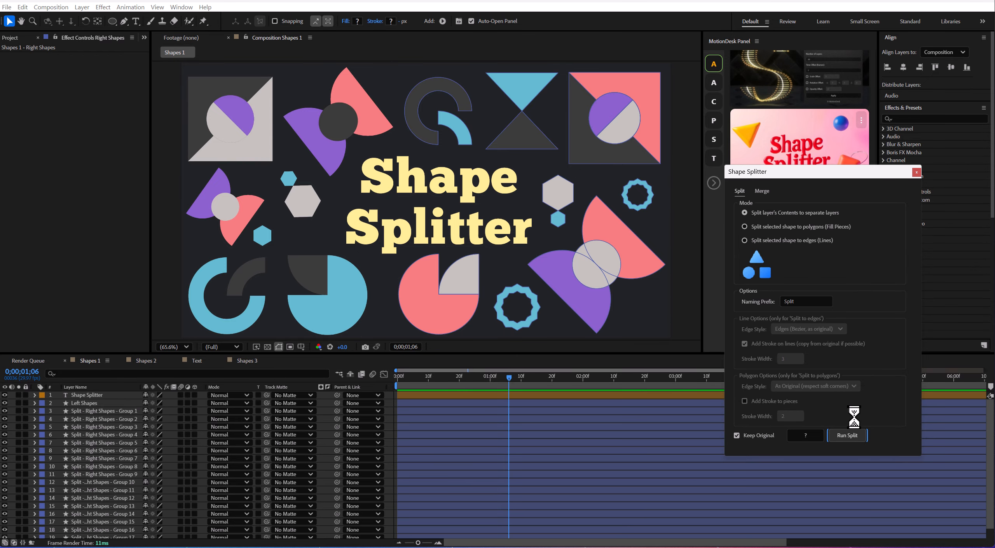
click(388, 413)
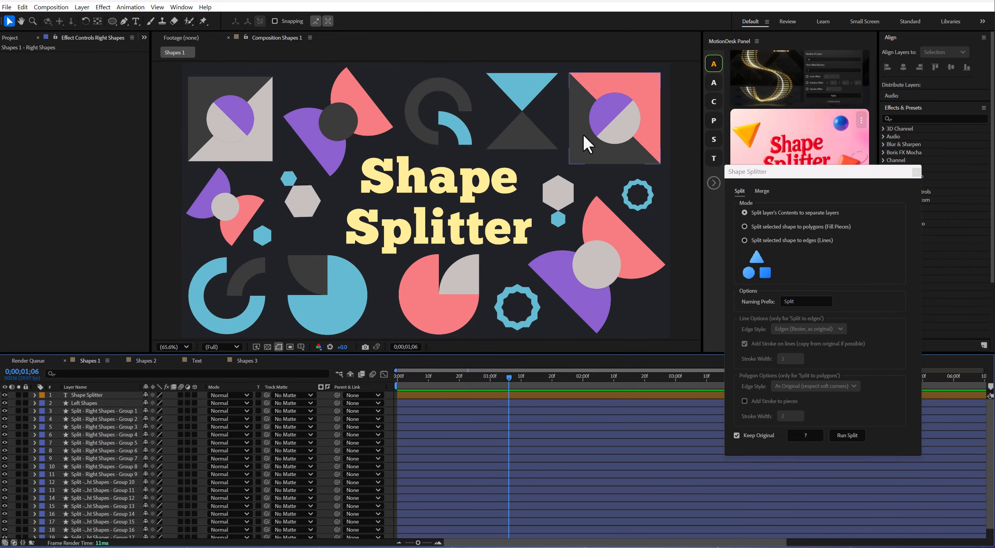
Test-move several of the separated Right Shapes pieces individually, undoing the moves.
drag(605, 262, 486, 244)
key(ctrl+z)
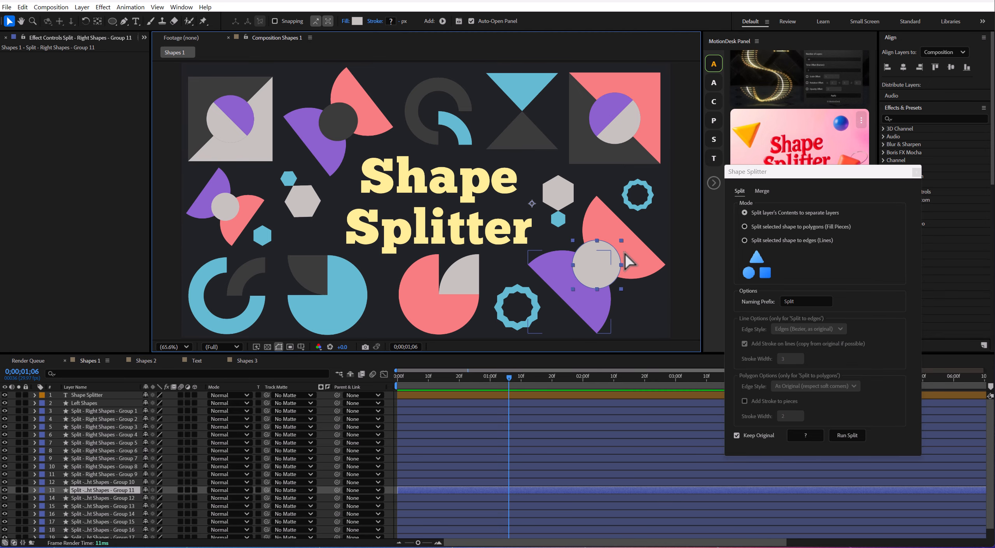
drag(631, 252, 651, 196)
key(ctrl+z)
click(649, 193)
drag(641, 89, 674, 70)
drag(603, 111, 540, 105)
key(ctrl+z)
Select the Left Shapes layer and split its contents into separate layers, keeping the original.
key(ctrl+z)
click(553, 147)
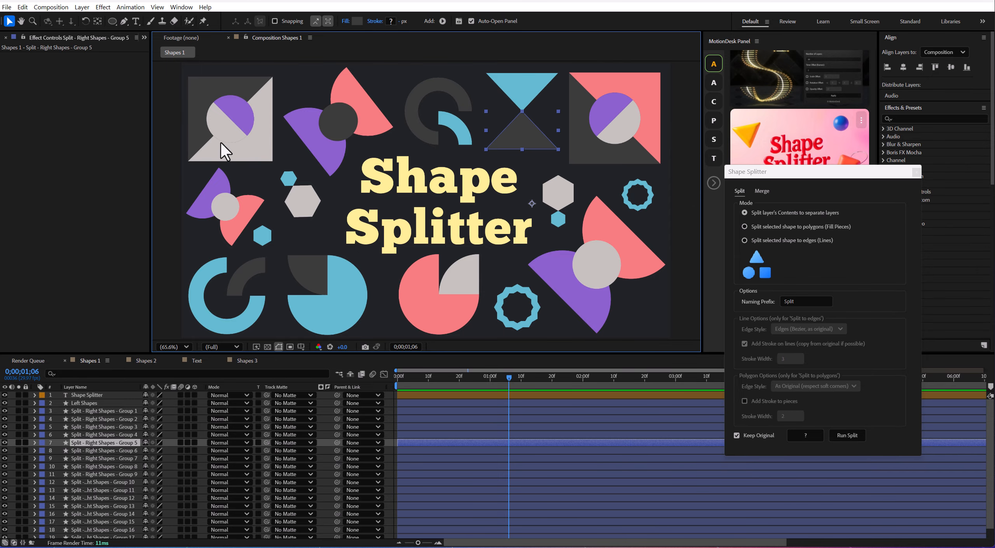
drag(245, 212, 215, 155)
Move the small grey circle away from its purple and coral half-circles to the upper corner of the dark quarter circle.
key(ctrl+z)
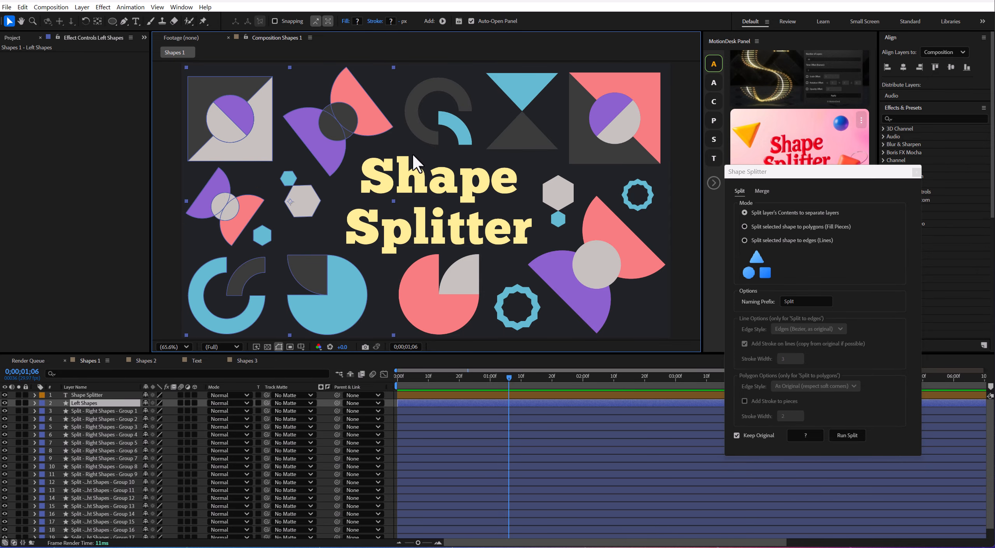
click(853, 435)
drag(342, 311, 206, 257)
key(ctrl+z)
drag(227, 207, 292, 261)
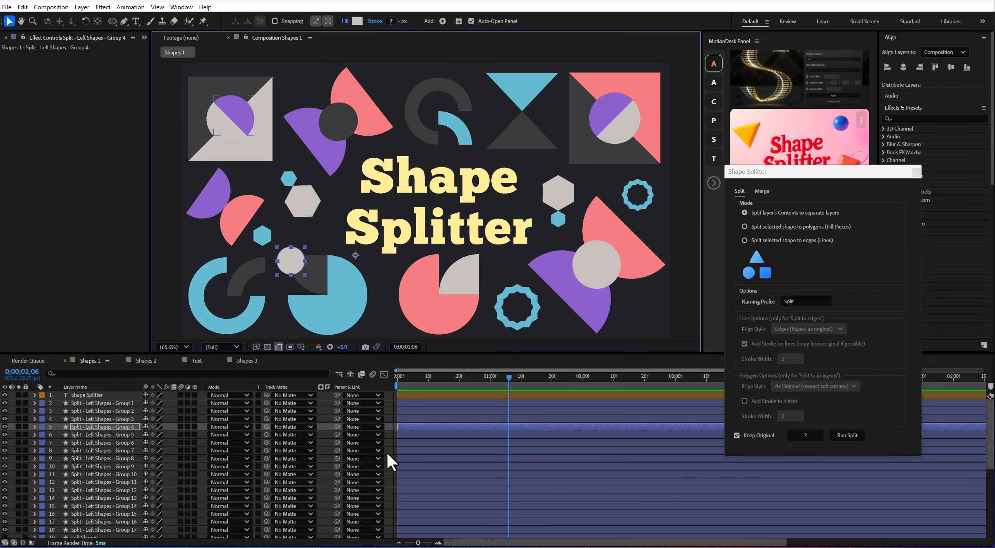
Create shapes from the Shape Splitter text layer and split the resulting outlines into separate letter layers.
click(105, 395)
right_click(106, 393)
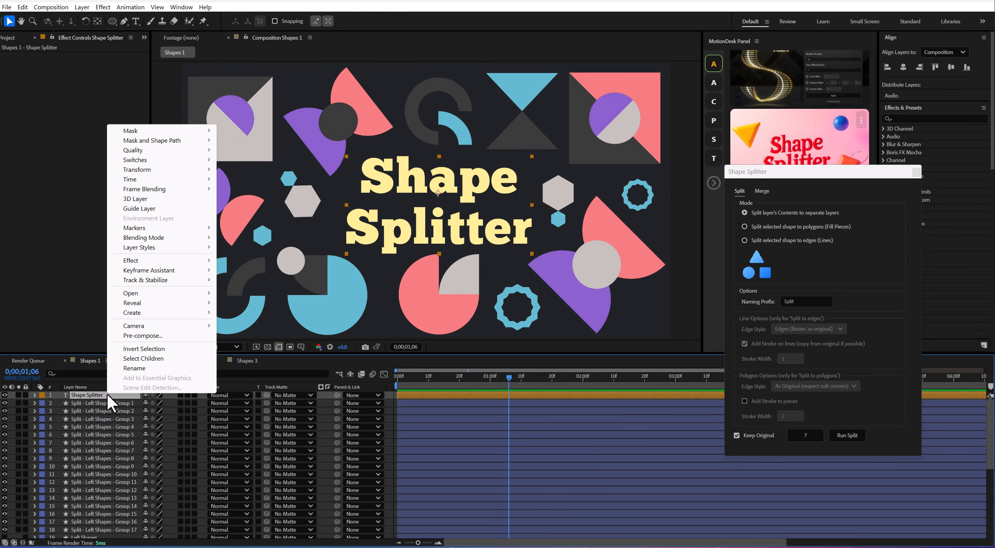
mouse_move(159, 316)
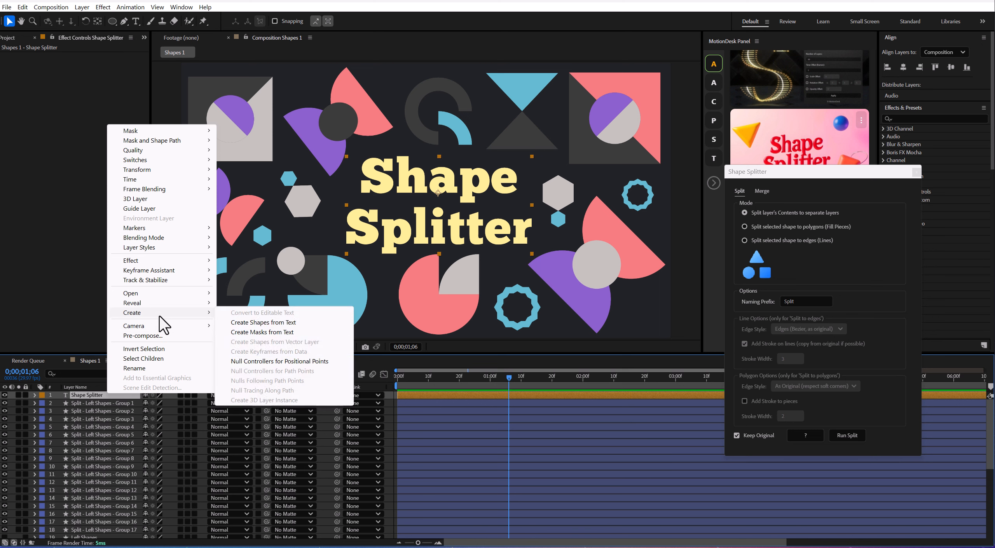
click(299, 322)
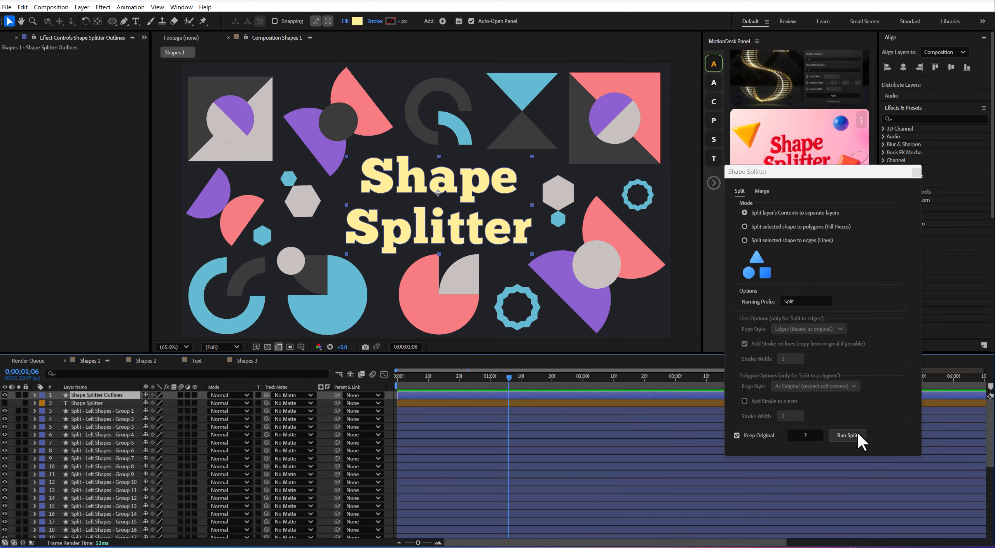
click(847, 436)
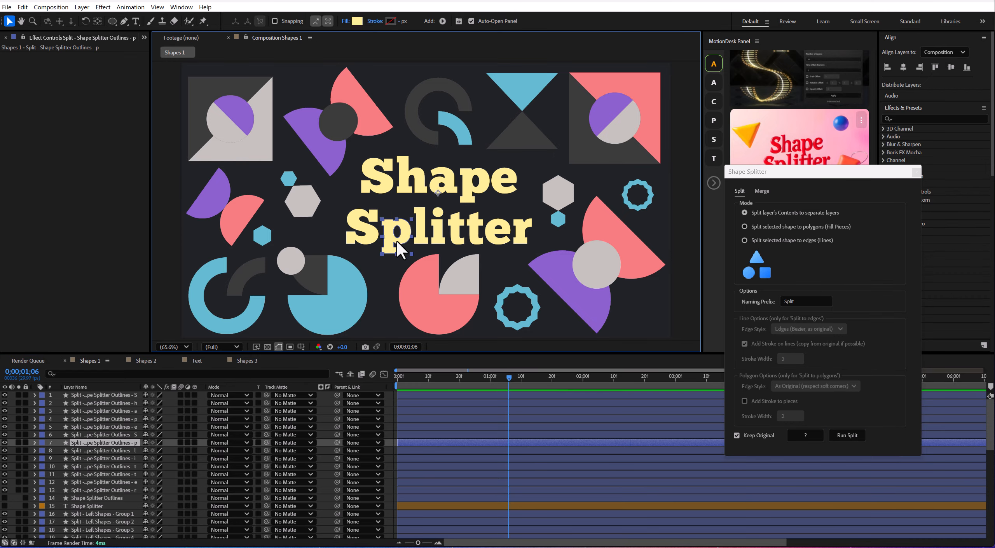
Move the letters S and p of "Splitter" away from the rest of the word.
drag(397, 240, 353, 233)
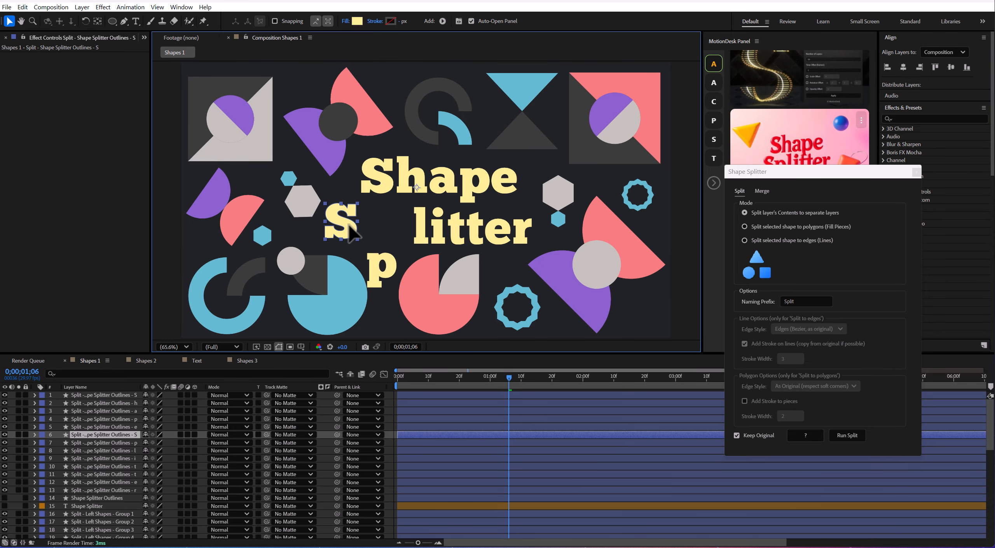
drag(383, 270, 386, 235)
Stretch the stem of the p in "Splitter" downward by its path points and move the S close beside it.
key(period)
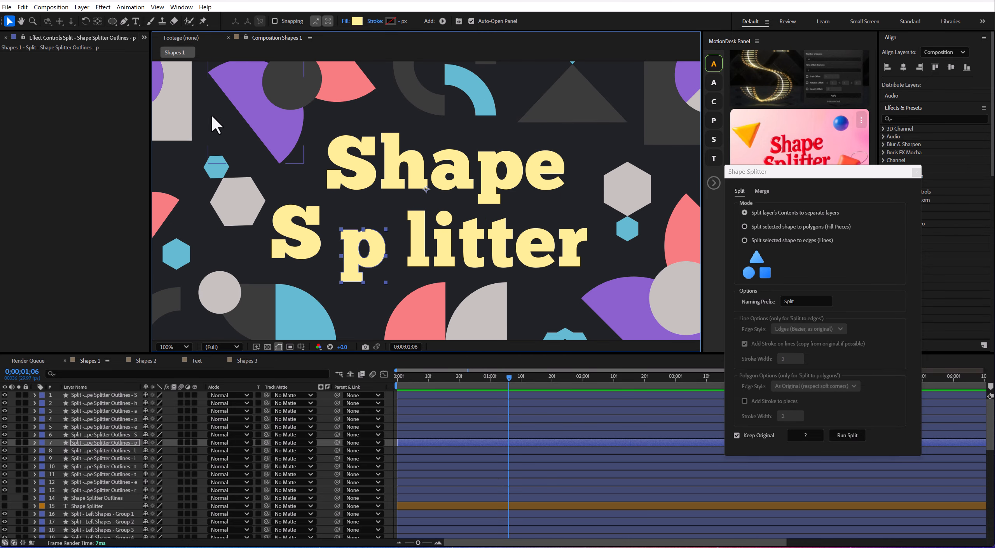
click(124, 22)
click(9, 21)
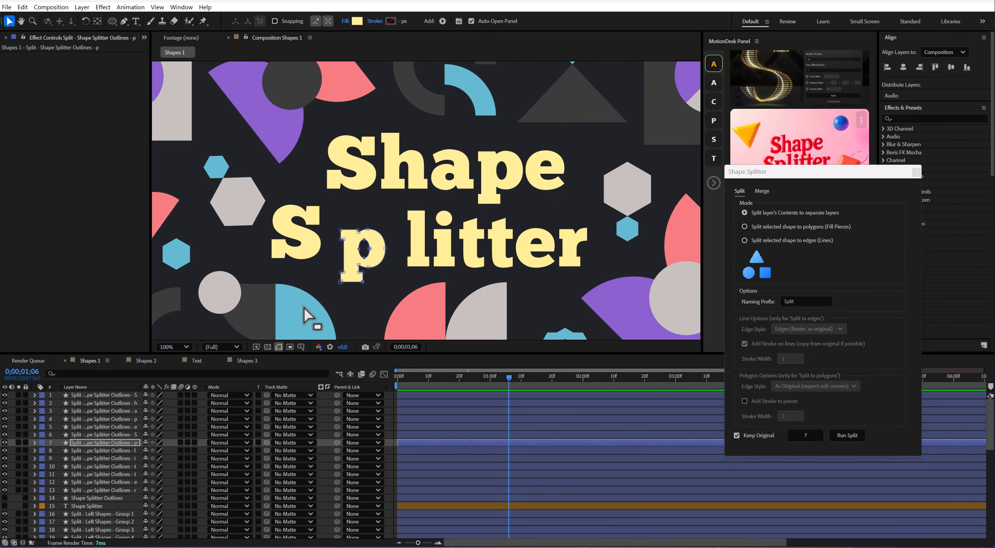
key(comma)
drag(390, 252, 389, 296)
drag(336, 223, 344, 231)
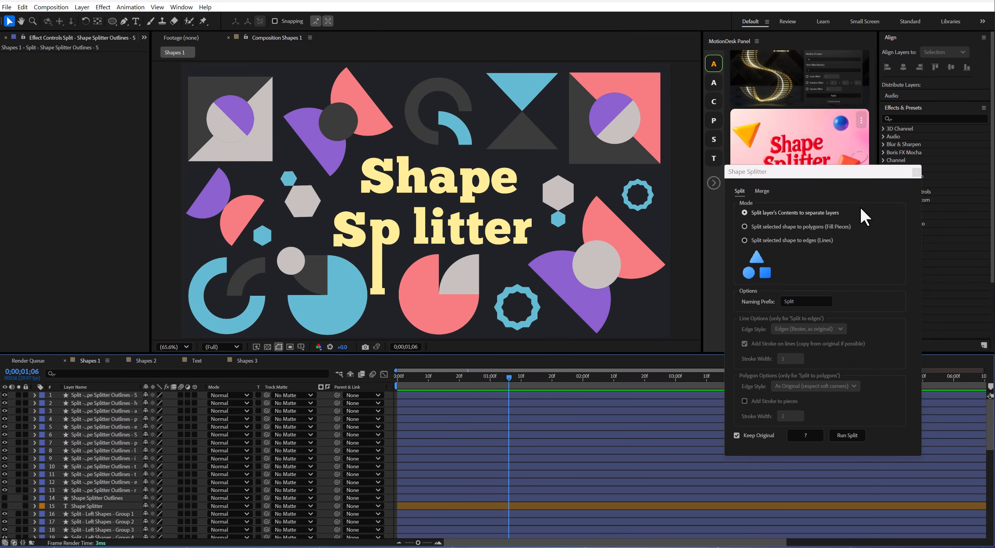
Split the coral shape in the upper-right square into polygon fill pieces with original edge style, and pull the pieces apart.
click(780, 229)
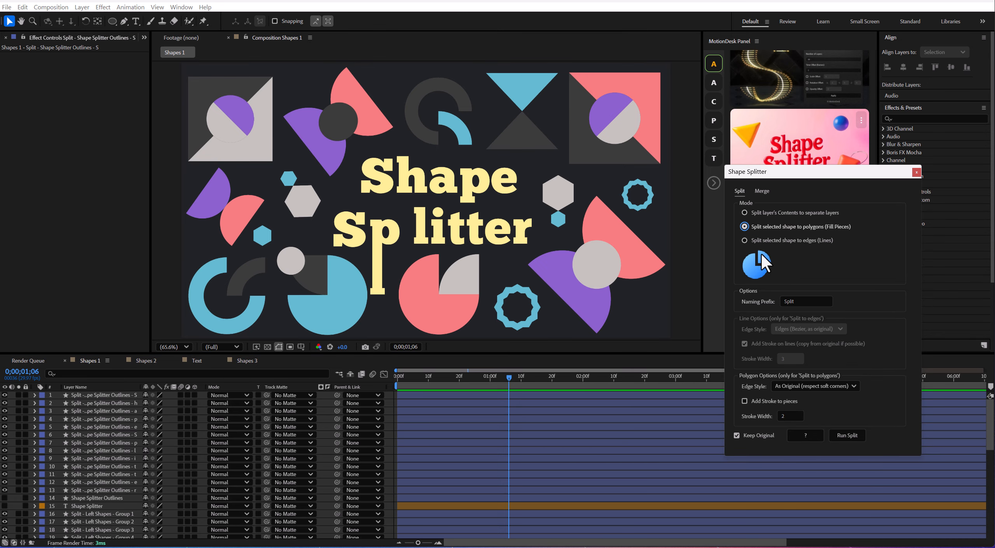
click(650, 84)
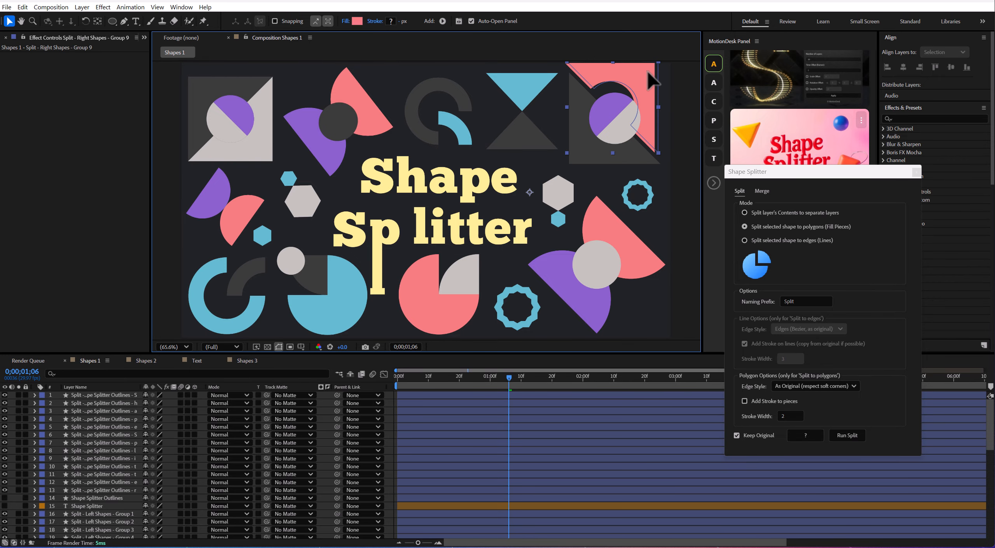
click(852, 435)
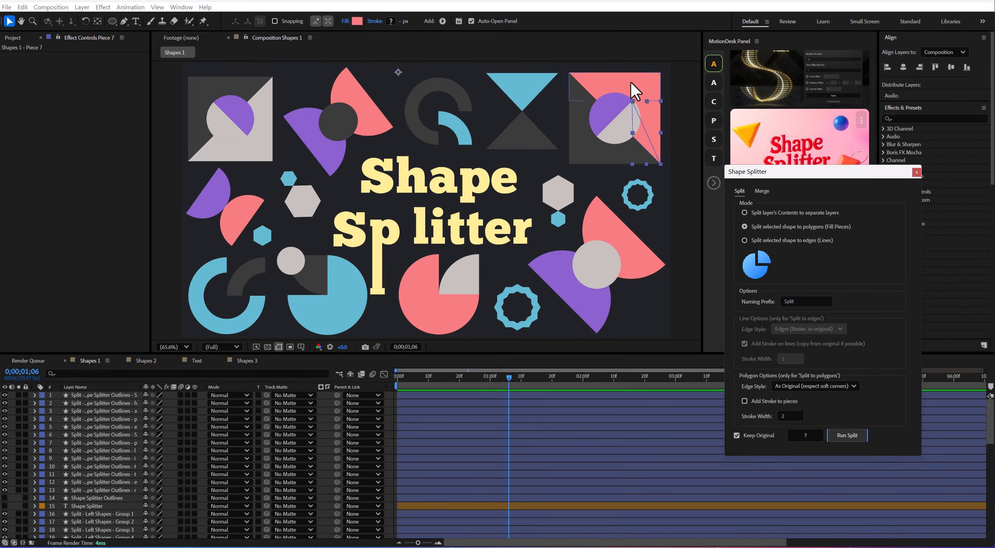
drag(619, 82, 632, 61)
mouse_move(657, 106)
mouse_down()
mouse_move(676, 105)
mouse_move(669, 103)
mouse_up()
Split the grey circle between the large purple and coral half-circles into polygon fill pieces.
click(597, 265)
click(847, 435)
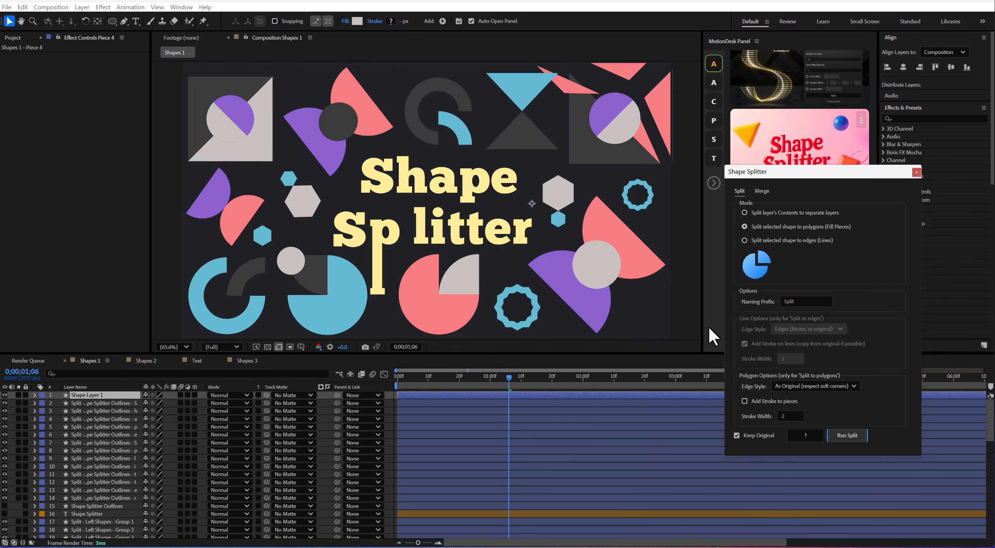
Pull the grey circle's pieces apart and split the lower-right coral half-circle into polygon fill pieces, moving its pieces away from each other.
drag(614, 267, 559, 268)
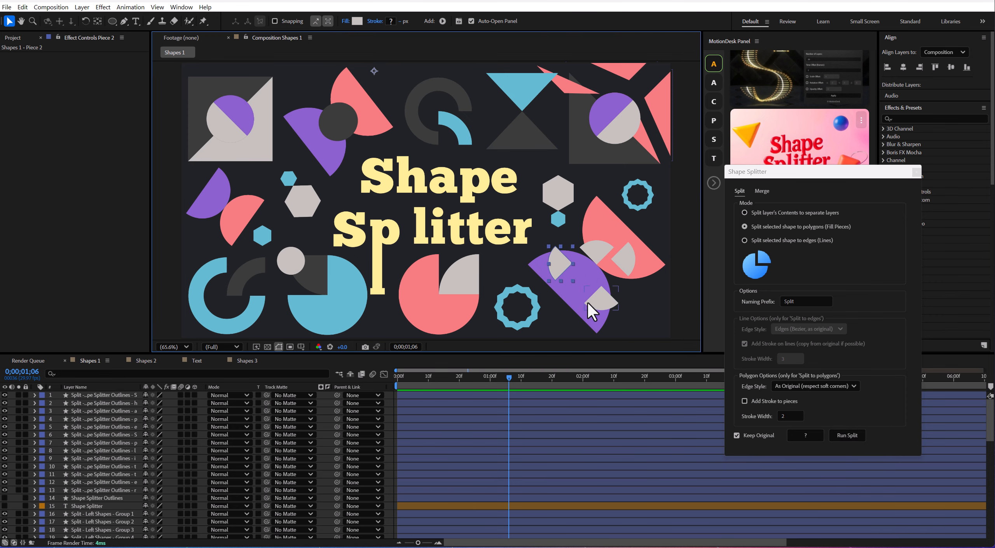
click(607, 218)
click(858, 432)
drag(643, 265, 652, 303)
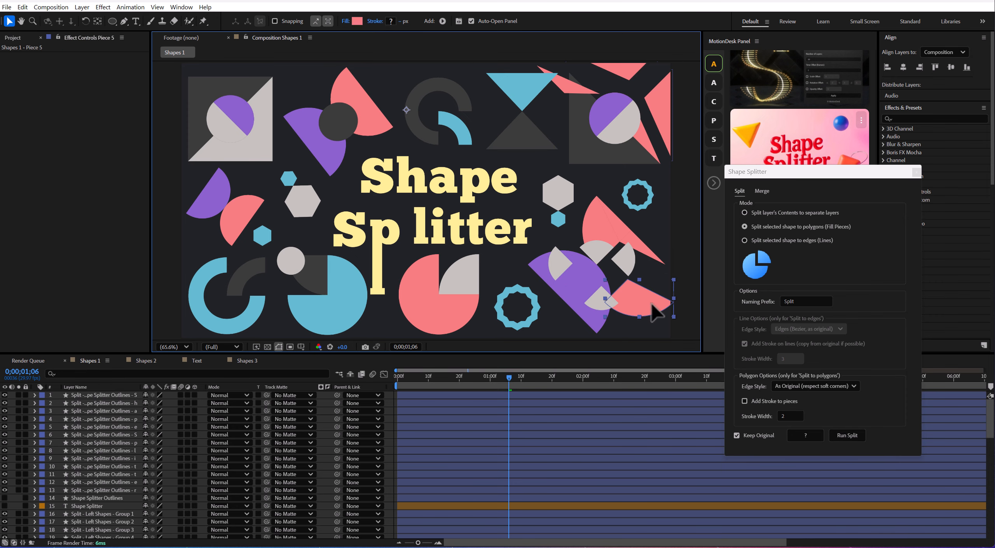
drag(639, 240, 581, 227)
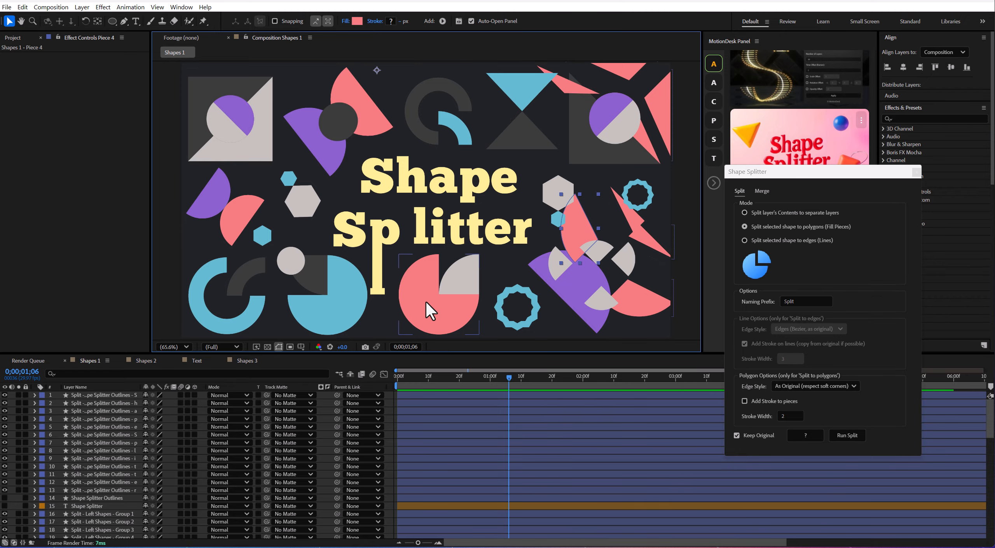
click(234, 284)
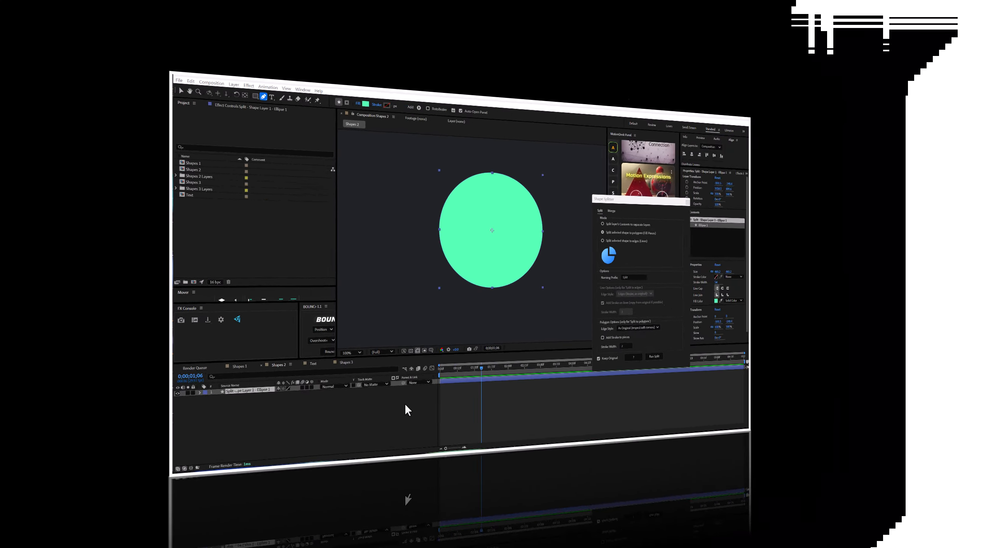
Convert the green circle's Ellipse Path 1 in the Shapes 2 composition to a Bezier path.
key(v)
click(380, 409)
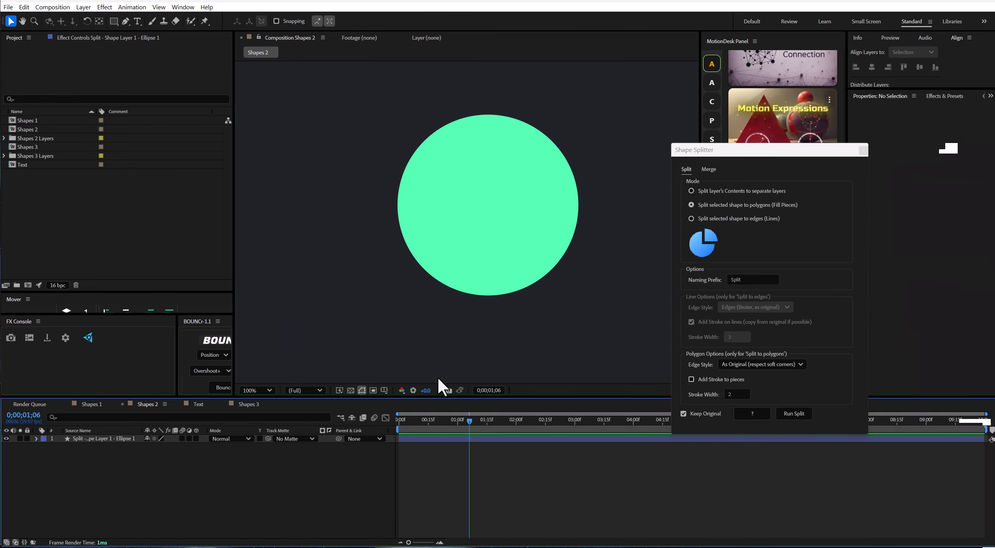
click(470, 220)
click(36, 438)
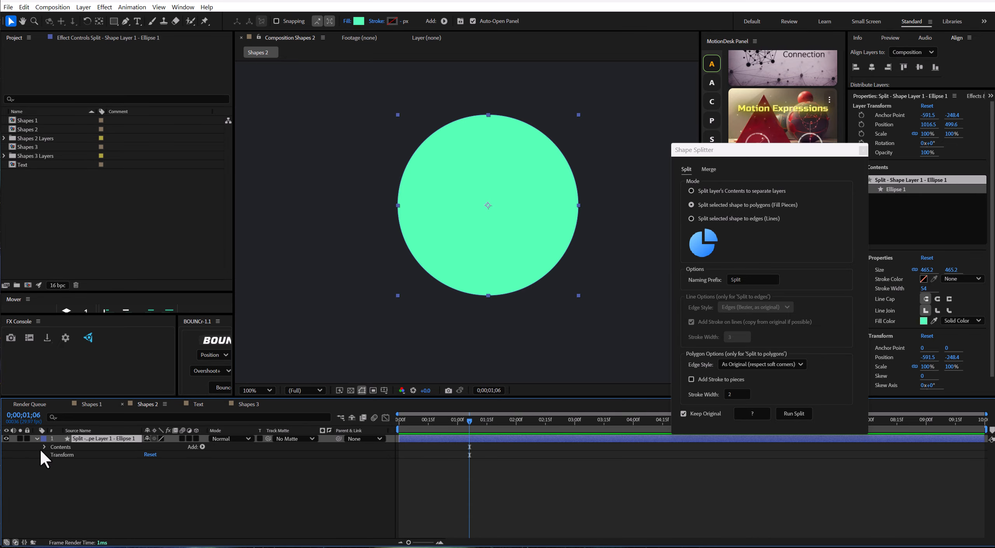
click(45, 447)
click(52, 455)
click(80, 462)
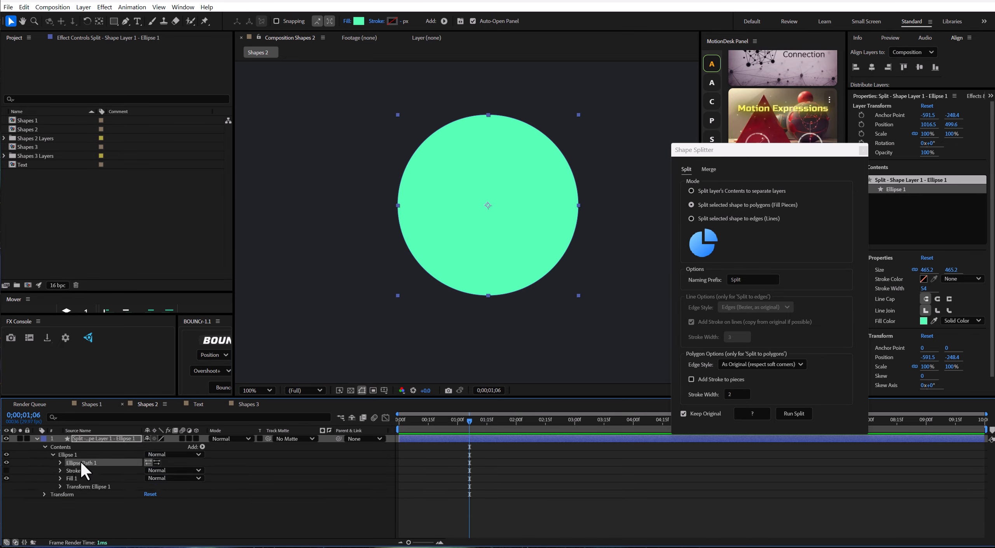
right_click(89, 460)
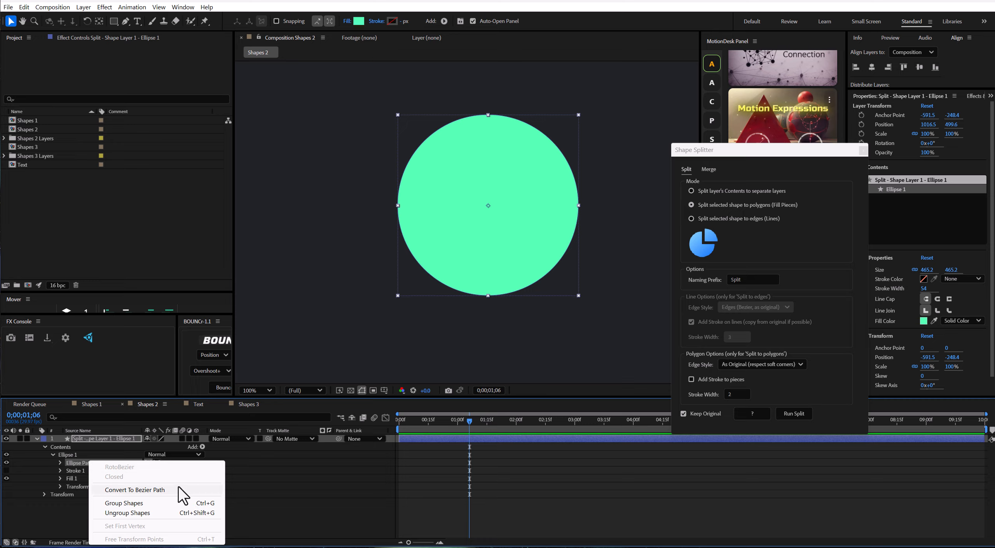
click(161, 490)
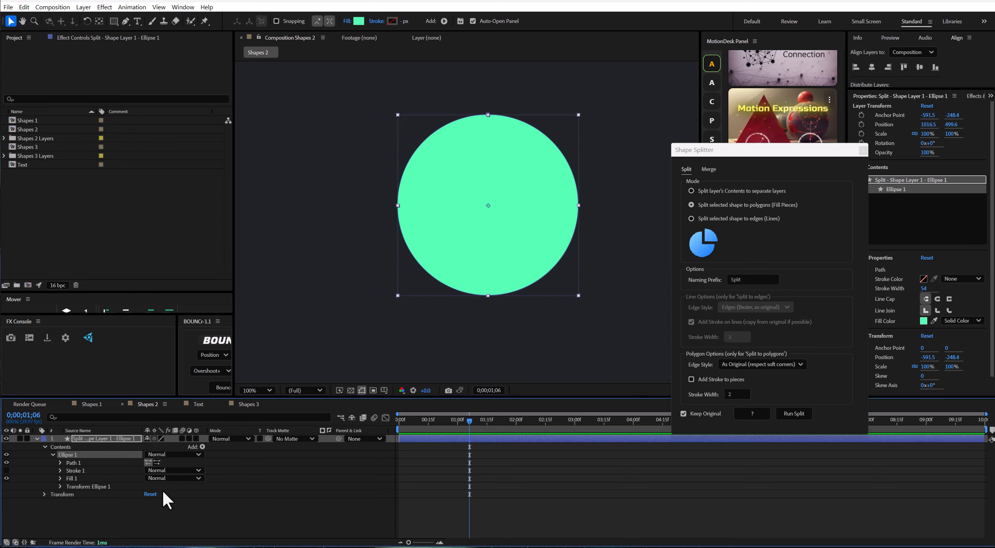
Add a path point on the green circle's upper-right edge with the Pen tool and reselect the circle's layer.
click(128, 22)
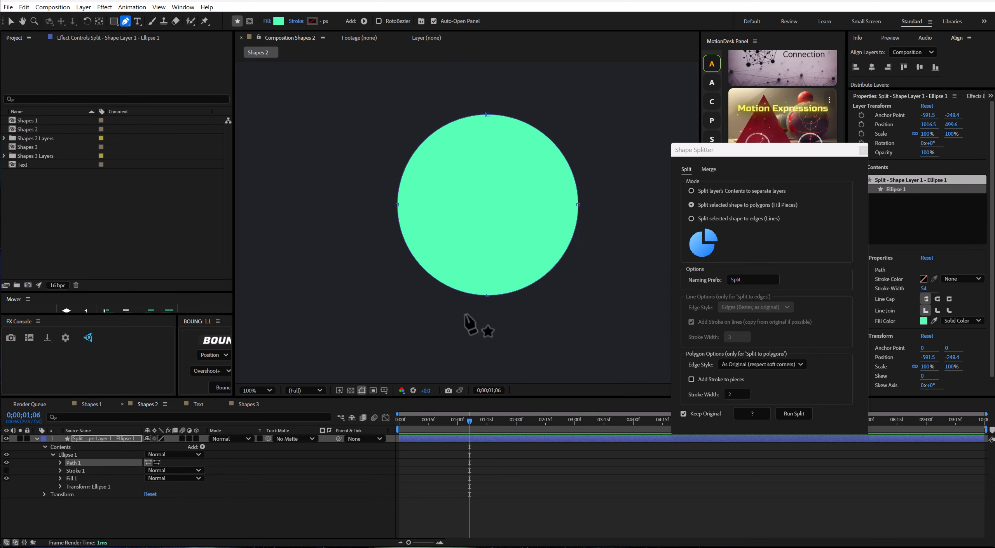
click(558, 148)
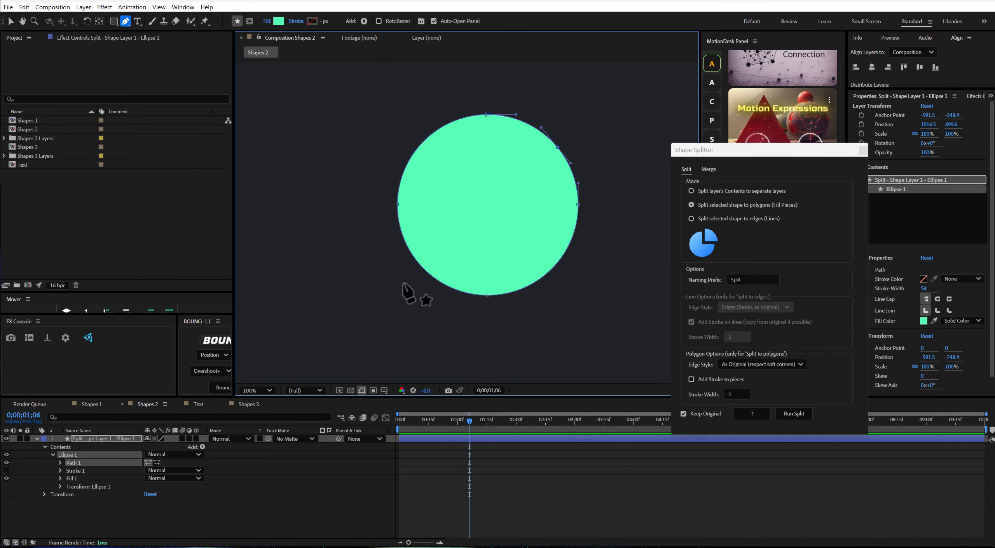
click(132, 439)
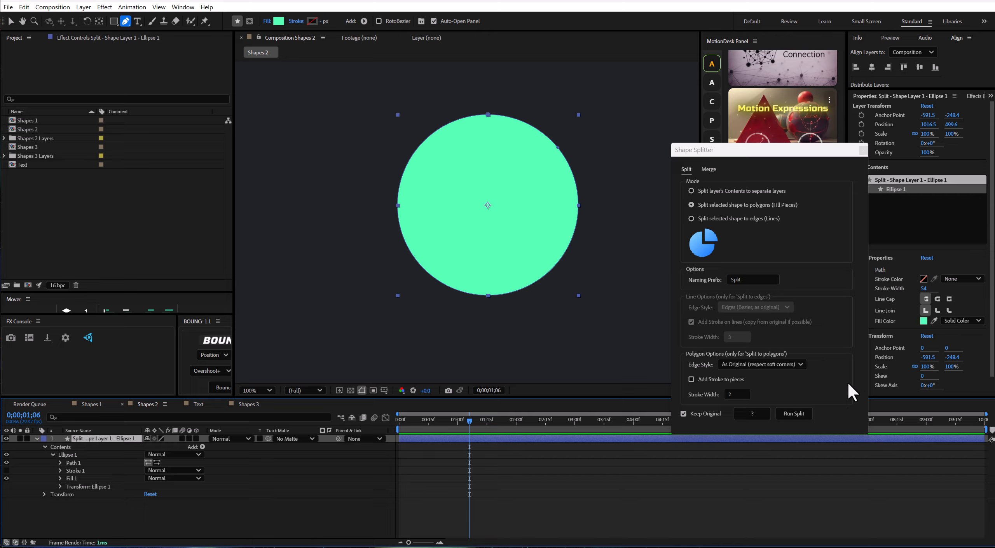
Split the green circle into polygon fill pieces and pull the pieces on its right side outward.
click(799, 415)
key(v)
click(531, 145)
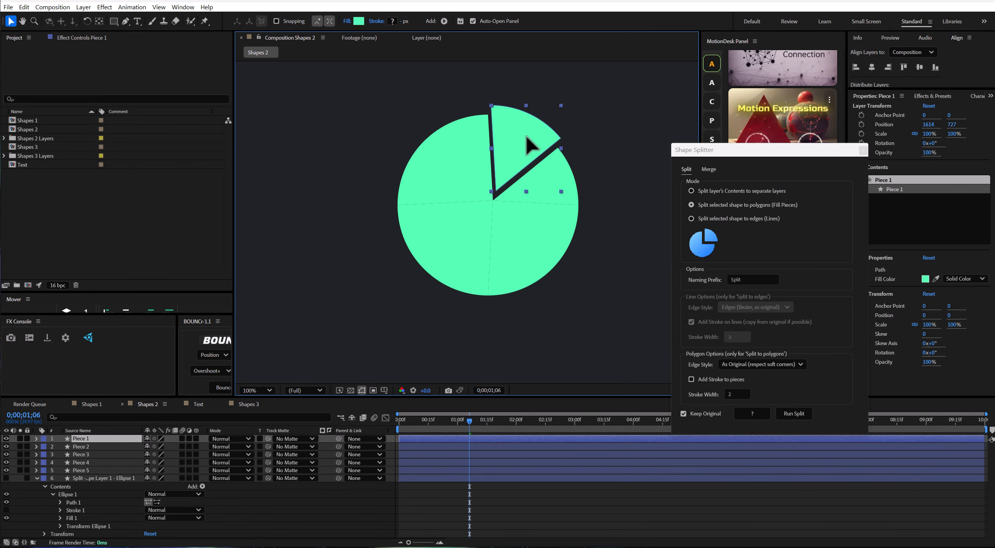
drag(527, 136, 529, 125)
drag(574, 189, 602, 175)
drag(559, 237, 576, 250)
Undo the piece moves and the polygon split of the green circle.
key(ctrl+z)
key(ctrl+z)
key(ctrl+z)
key(ctrl+z)
key(ctrl+z)
key(ctrl+z)
key(ctrl+z)
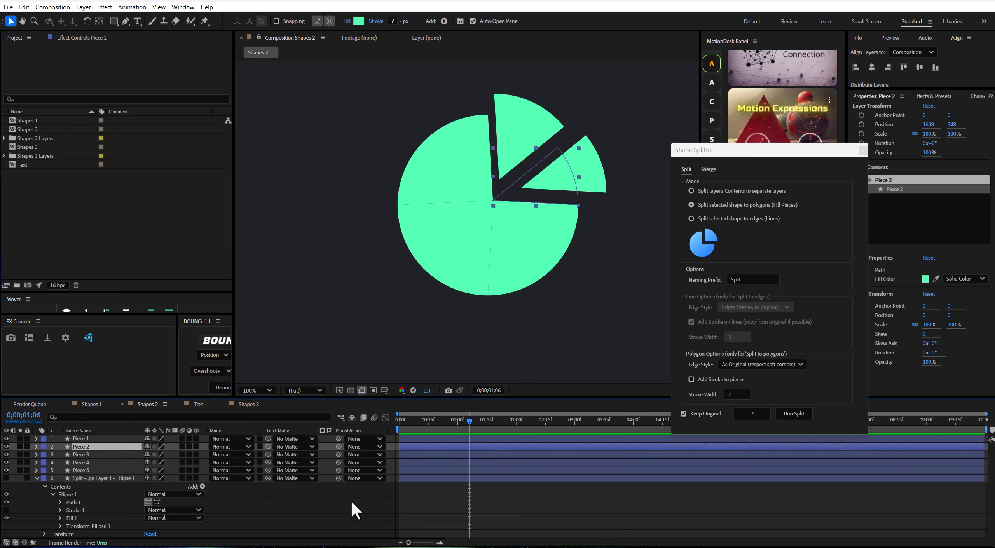
Add three more path points along the green circle's upper-left edge with the Pen tool and reselect its layer.
click(126, 21)
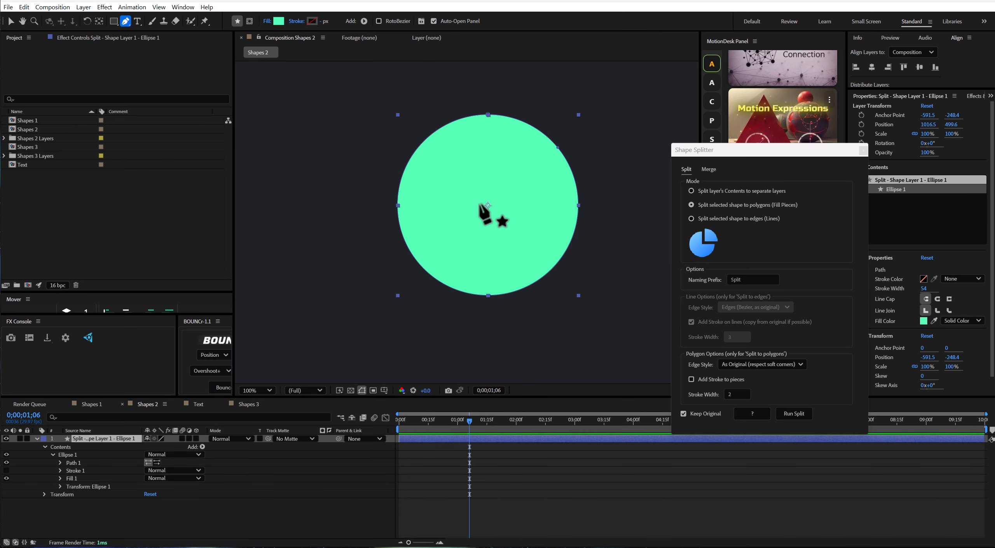
click(400, 182)
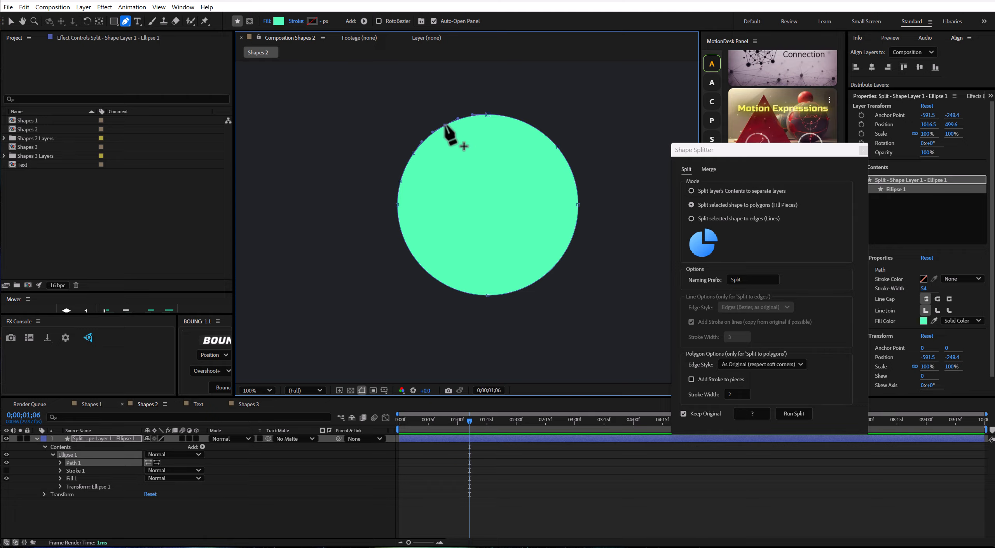
click(126, 439)
Split the green circle with its added points into polygon fill pieces and pull the upper and left pieces outward.
click(795, 414)
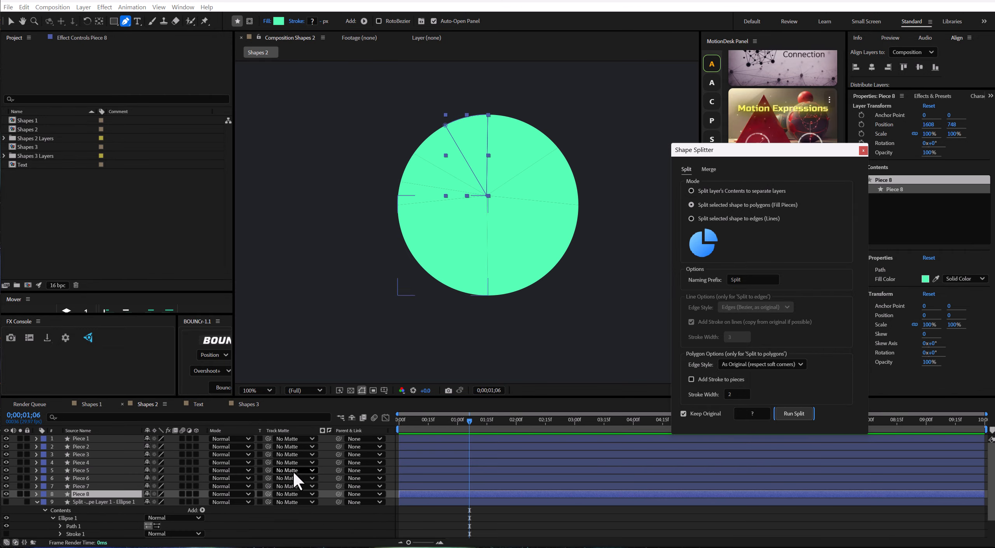
click(292, 521)
click(11, 21)
drag(515, 134, 527, 115)
drag(440, 146, 425, 125)
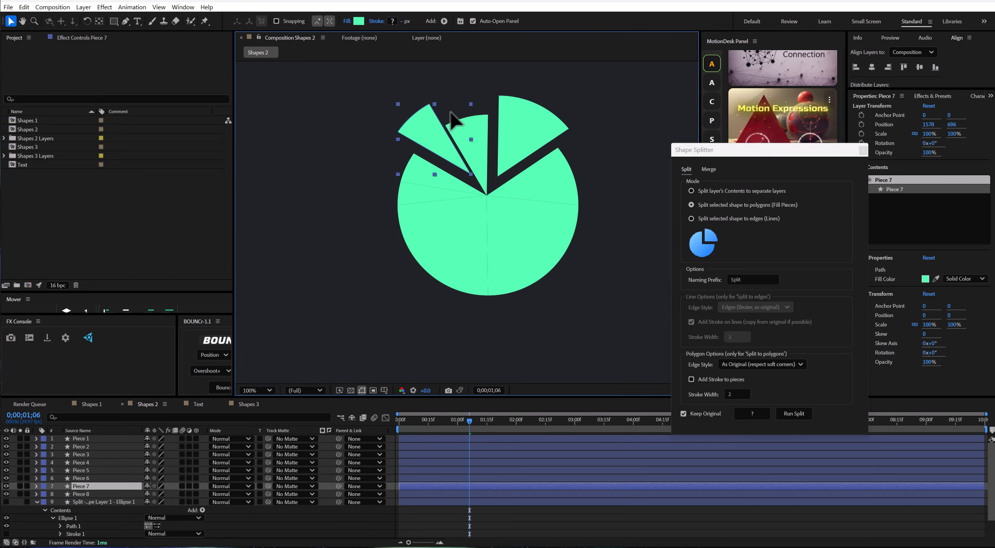
drag(488, 121, 484, 92)
drag(406, 194, 370, 195)
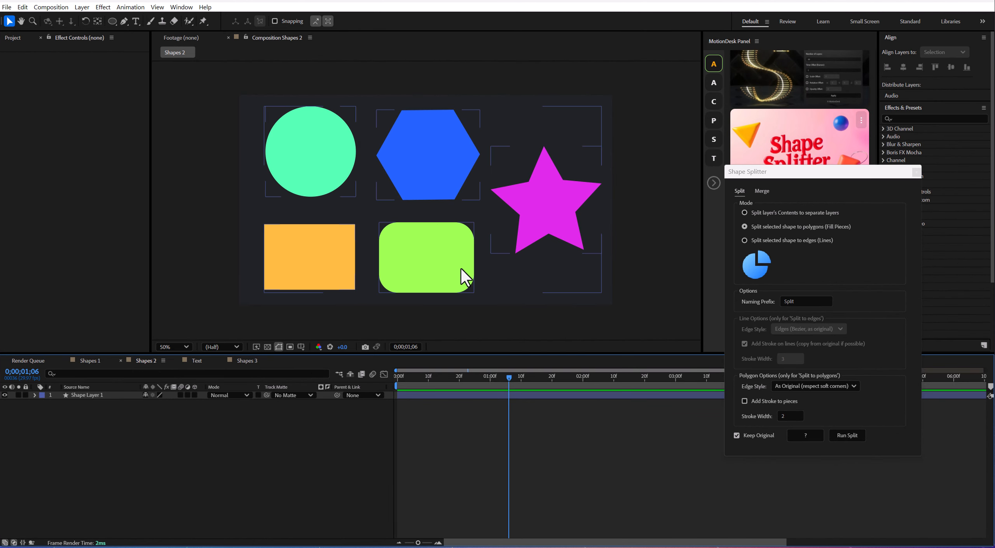
Split the contents of Shape Layer 1, with its five coloured shapes, into separate layers.
click(435, 261)
click(751, 212)
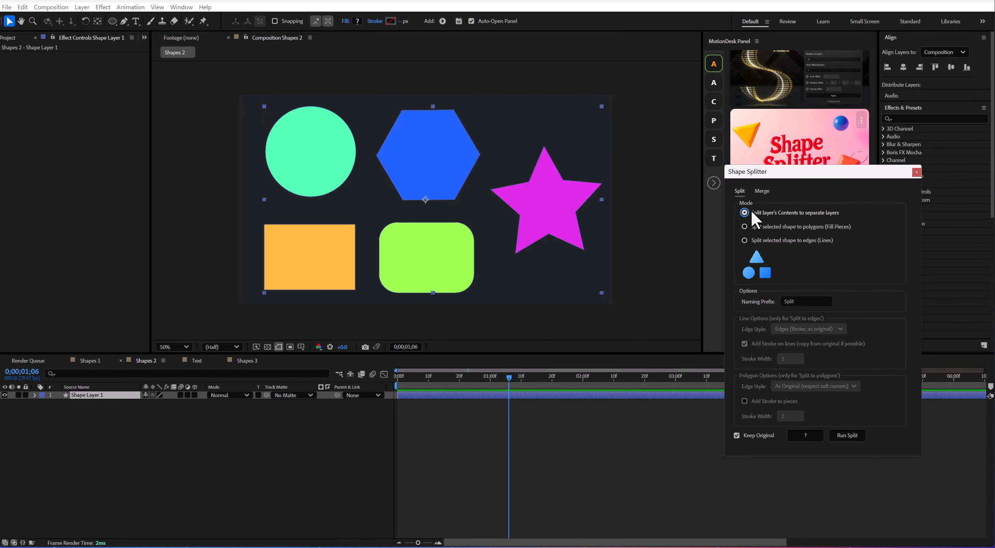
click(855, 436)
click(204, 453)
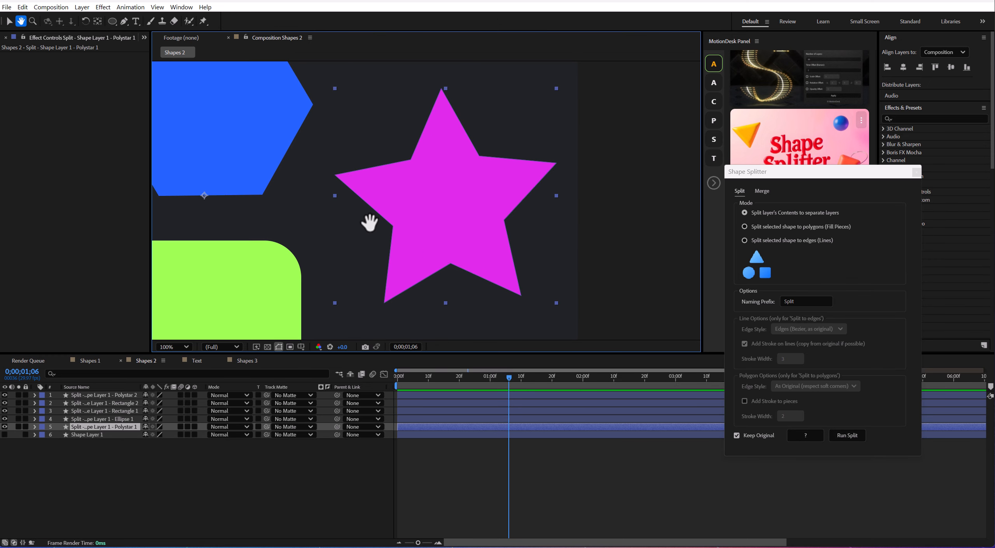
Split the magenta star into polygon fill pieces and pull its lower pieces apart.
drag(370, 223, 396, 200)
click(803, 227)
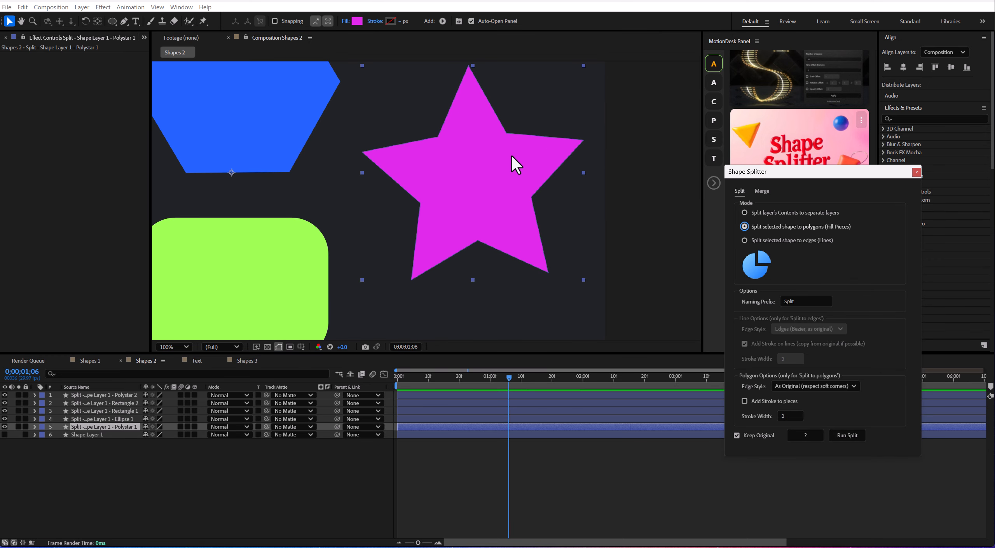
click(852, 435)
drag(521, 212, 559, 225)
drag(494, 233, 521, 258)
drag(460, 232, 464, 258)
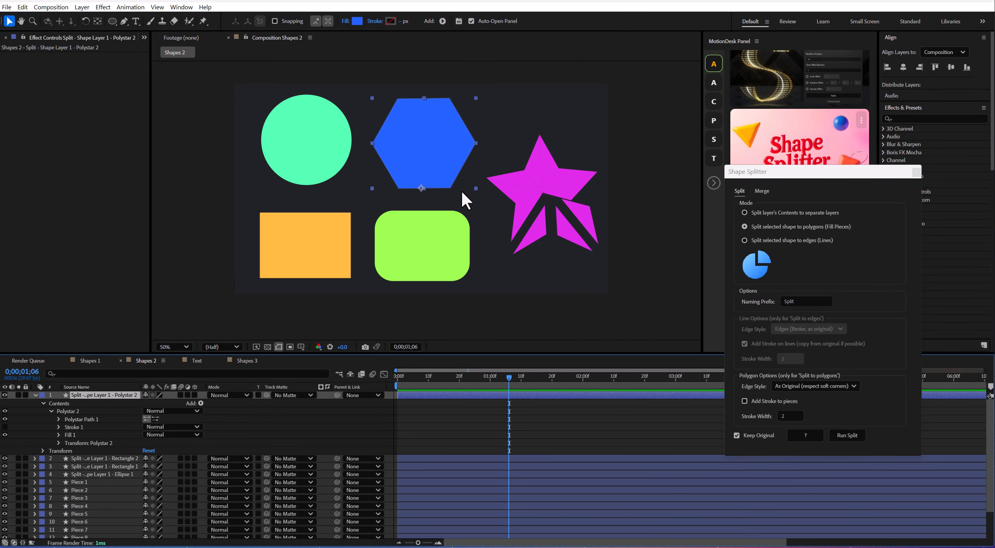
Split the blue hexagon into polygon fill pieces with a stroke of width 1 added to the pieces.
scroll(459, 195, up, 2)
drag(436, 152, 459, 233)
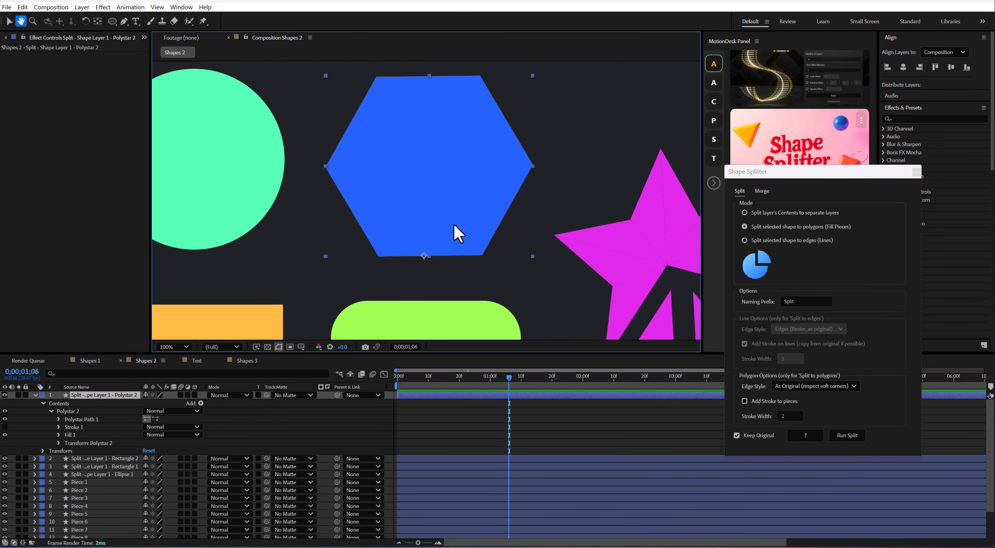
key(v)
click(758, 401)
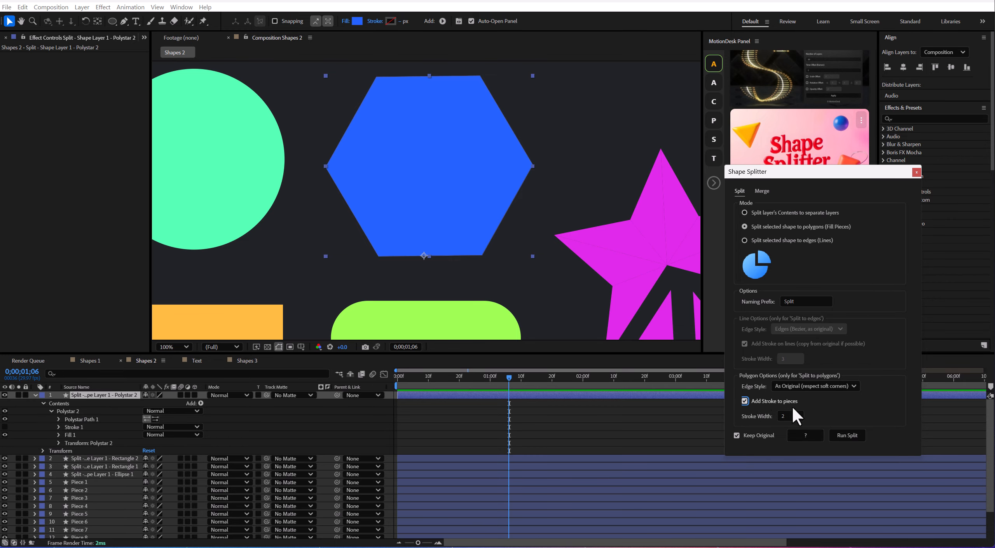
text(1)
click(852, 435)
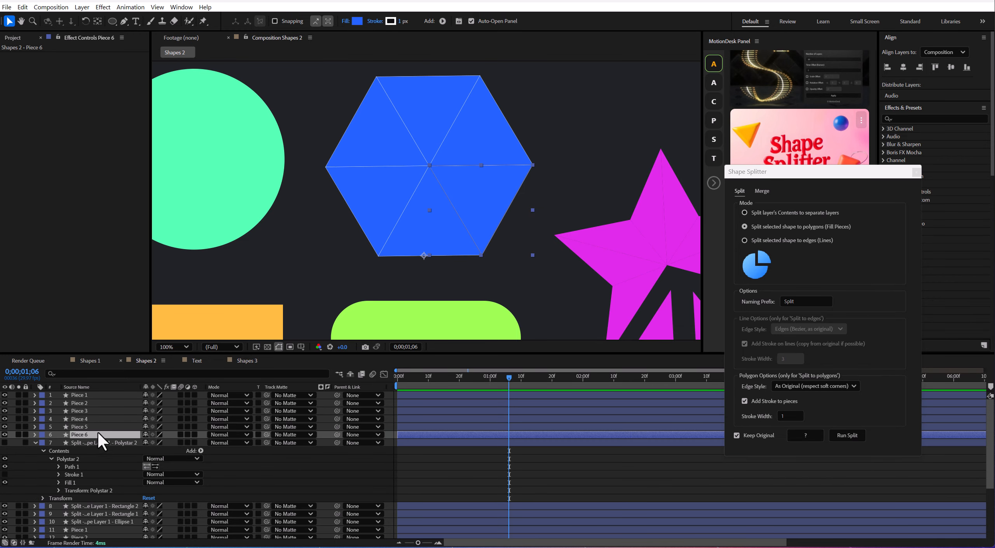
Set the stroke colour of all six hexagon pieces to the blue sampled from their fill, 2463FF.
shift+click(89, 395)
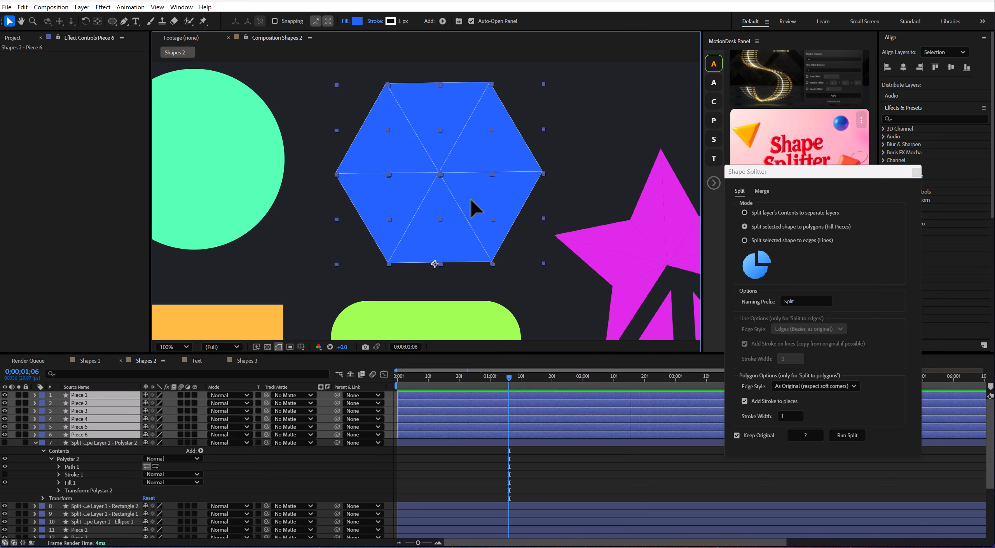
click(390, 21)
drag(517, 200, 355, 200)
click(419, 266)
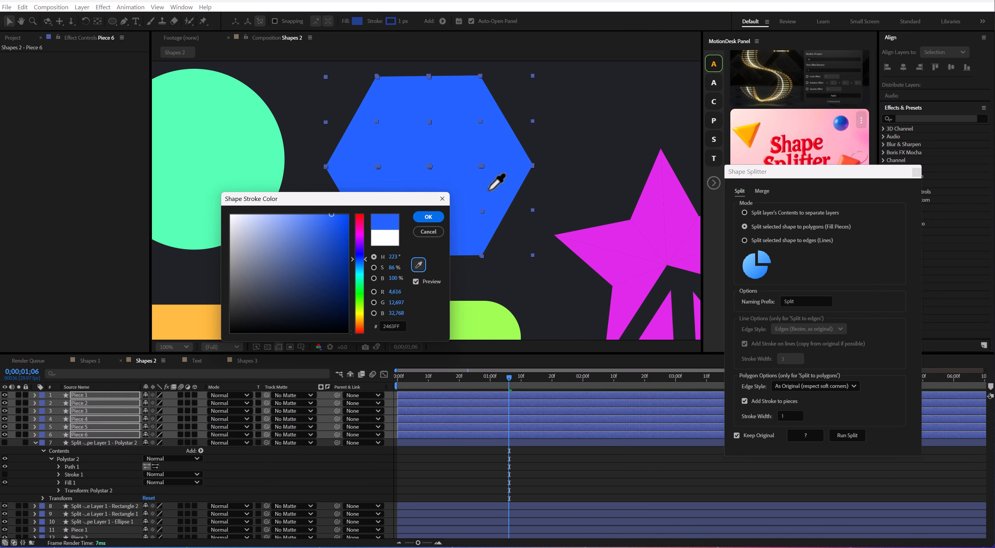
click(489, 190)
click(428, 218)
Pull the hexagon's bottom and lower-right triangular pieces away from the rest of the shape.
click(365, 463)
drag(432, 228, 426, 261)
drag(495, 208, 520, 226)
drag(438, 268, 448, 248)
drag(506, 218, 503, 207)
Split the green circle into Bezier edge lines with stroke width 3 and pull its lower arcs outward.
drag(331, 233, 444, 227)
click(311, 163)
click(745, 240)
click(850, 436)
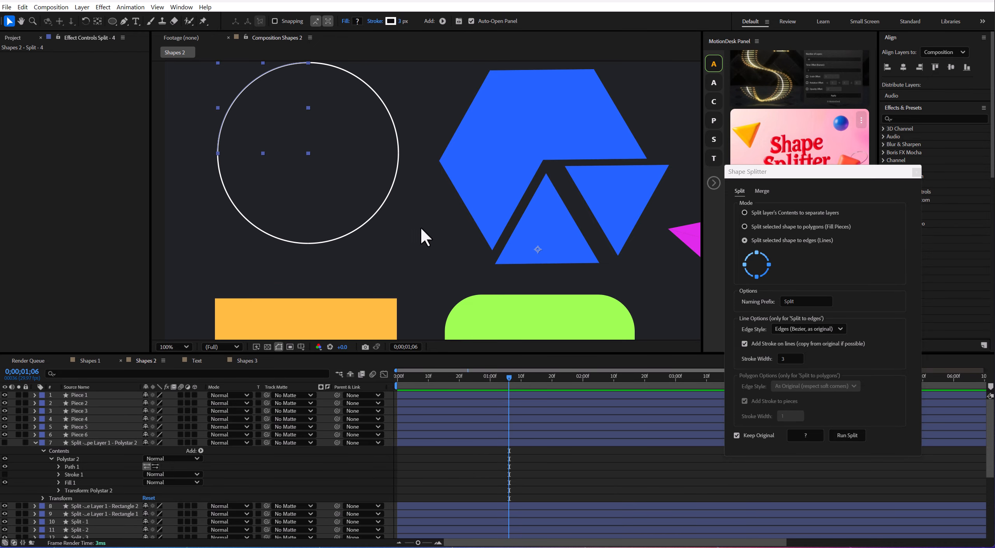
drag(371, 194, 388, 216)
click(241, 227)
drag(252, 206, 231, 228)
Split the green rounded rectangle into edge lines with the straight, no-curves style and move some of the lines outward.
scroll(345, 185, down, 1)
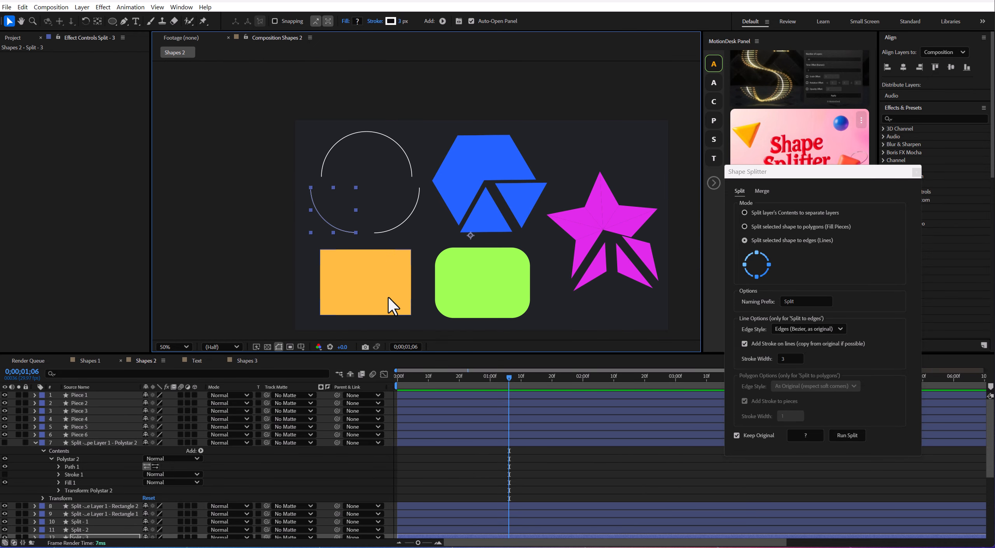
click(509, 264)
scroll(510, 264, up, 1)
click(840, 329)
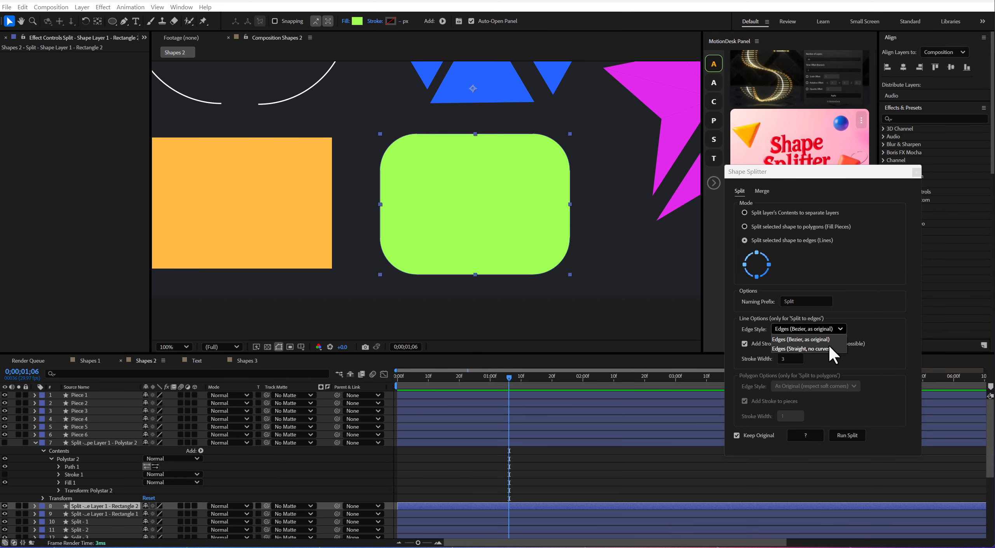
click(829, 347)
click(855, 435)
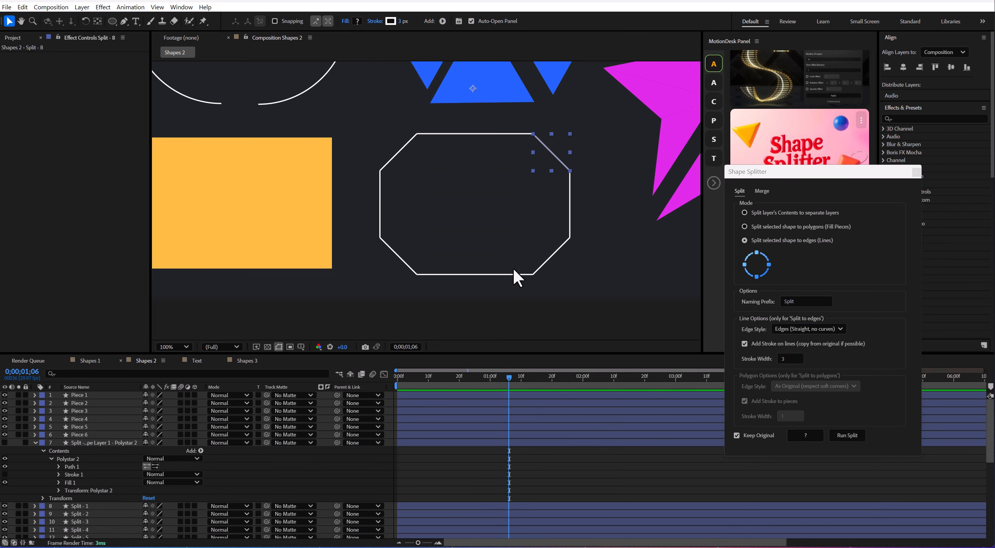
drag(546, 251, 567, 264)
drag(394, 252, 384, 261)
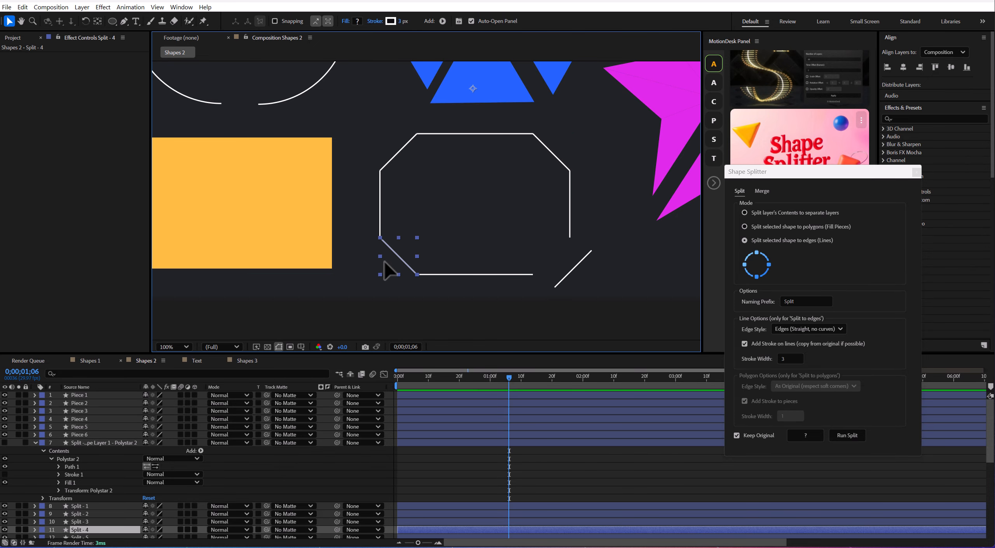
drag(572, 206, 575, 207)
Undo the line moves and the straight-edge split of the green rounded rectangle.
key(ctrl+z)
key(ctrl+z)
key(ctrl+z)
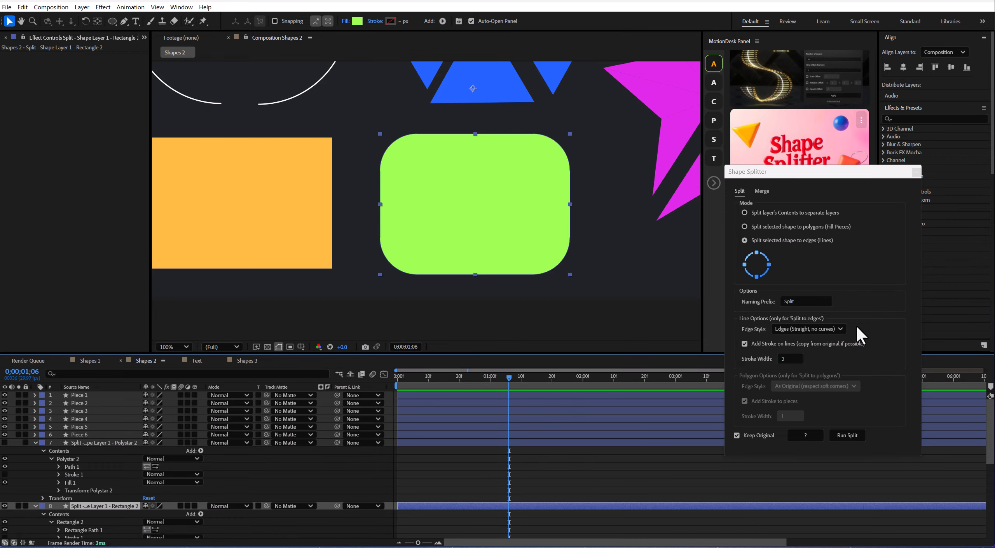
Split the green rounded rectangle into edge lines with the Bezier, as-original edge style.
click(806, 329)
click(807, 344)
click(852, 436)
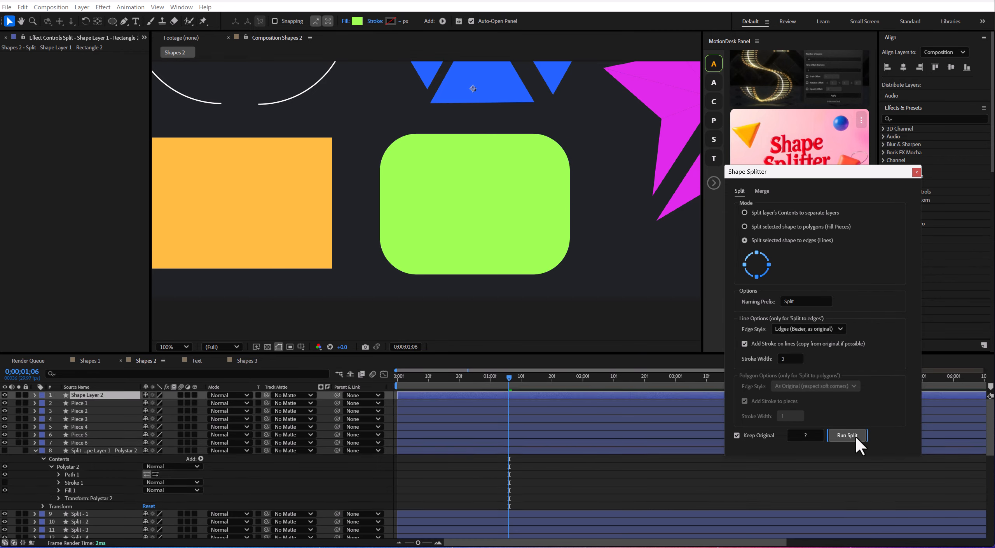
Move the right side, lower-right corner arc and bottom line of the split rounded rectangle outward.
drag(569, 221, 574, 273)
click(471, 273)
drag(457, 275, 460, 284)
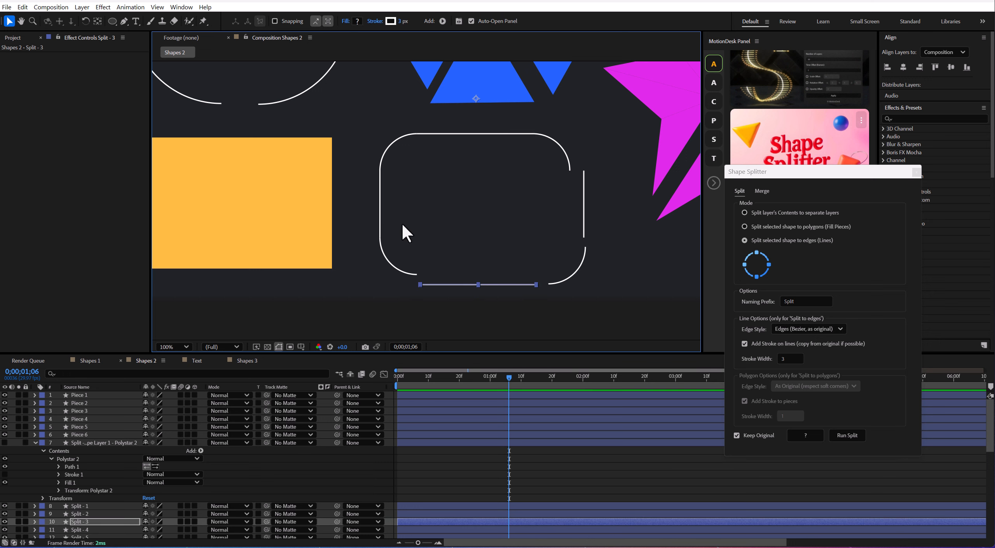
Split the orange rectangle into Bezier edge lines with stroke width 3 and move its right and bottom lines outward.
drag(403, 225, 501, 237)
click(416, 187)
drag(483, 162, 463, 158)
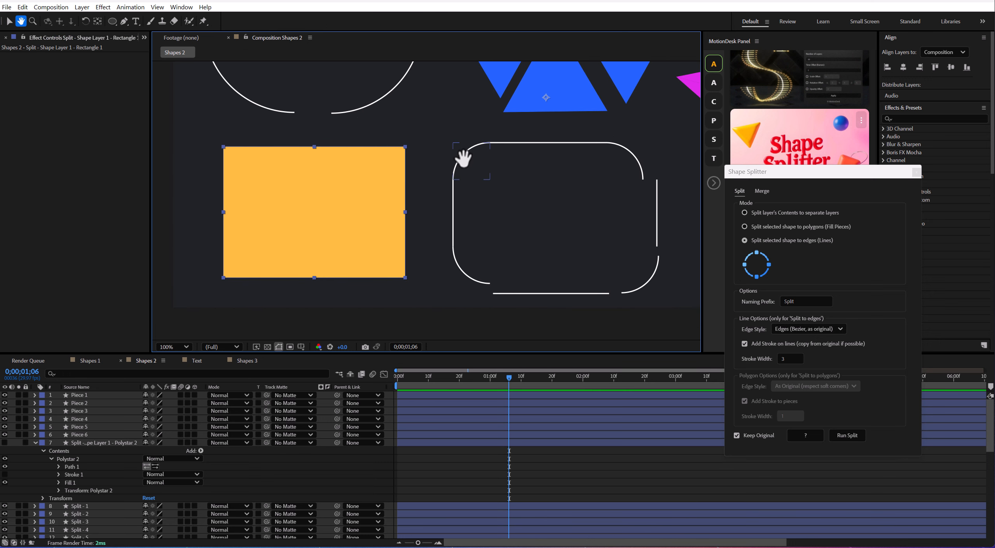
key(v)
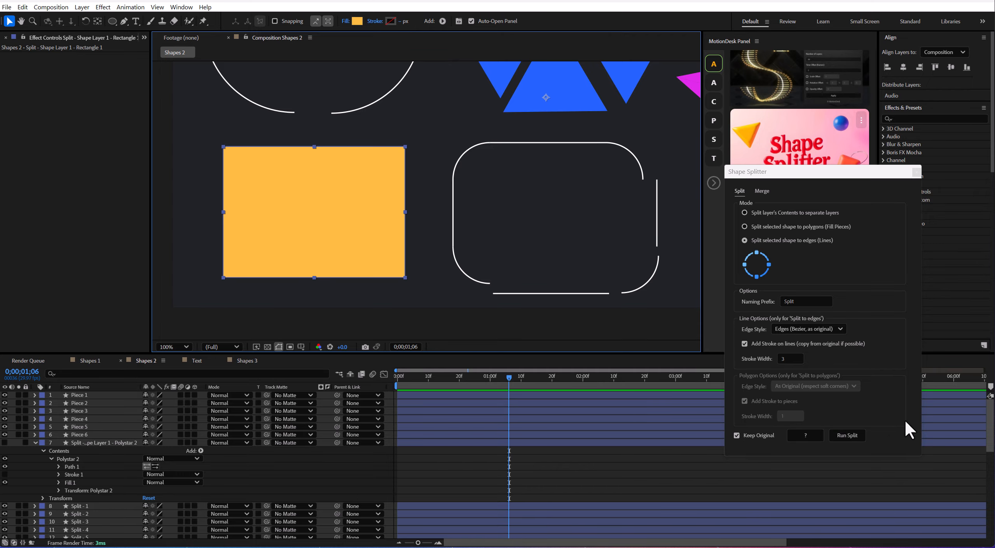
click(855, 436)
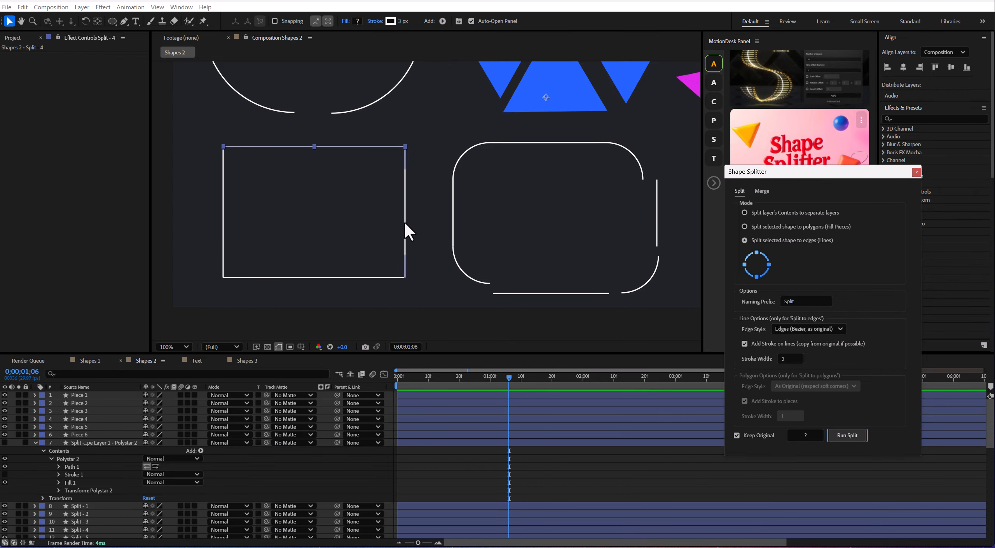
drag(405, 224, 420, 218)
drag(336, 277, 339, 287)
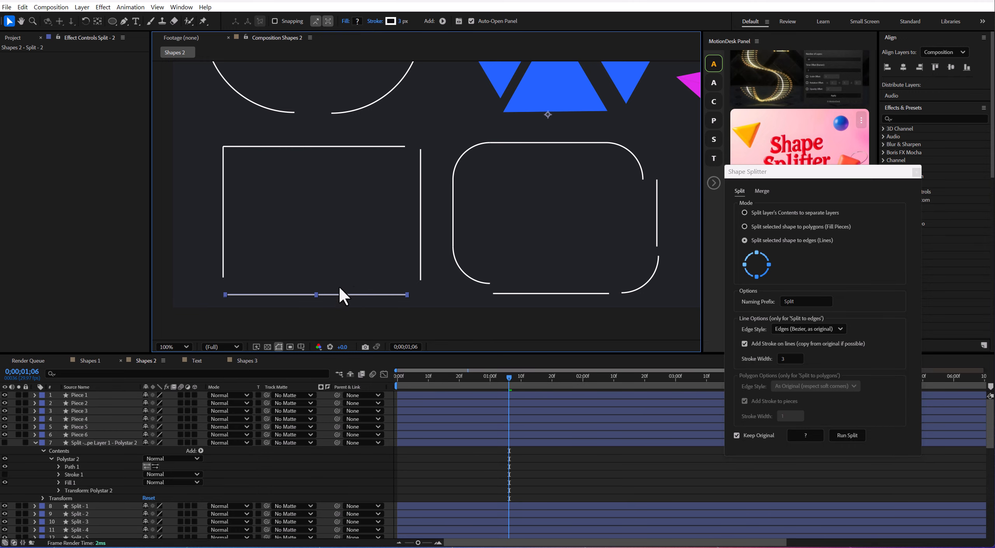
Merge all the magenta star pieces into one layer with original positions preserved, and move the merged star up and to the right.
scroll(437, 218, down, 1)
drag(529, 193, 494, 231)
click(612, 158)
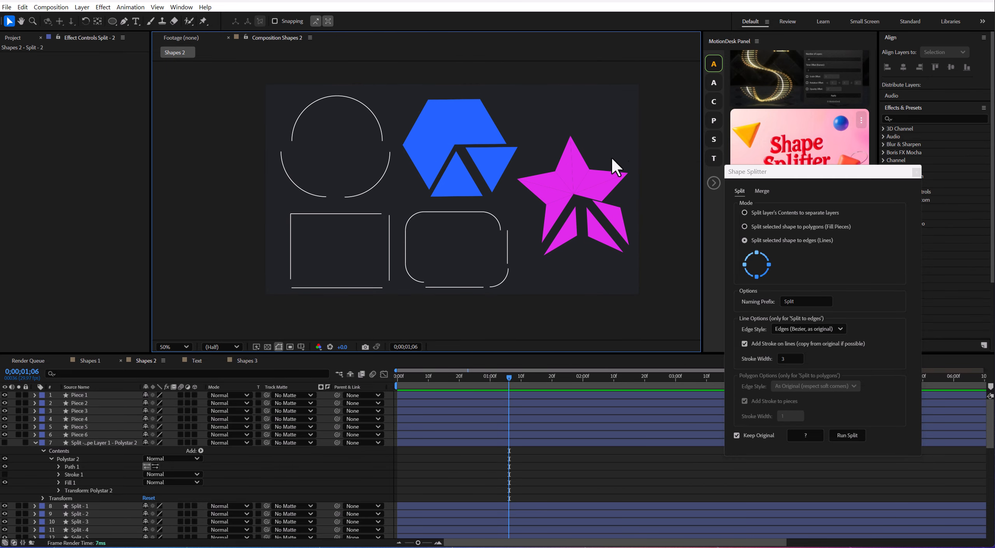
click(761, 191)
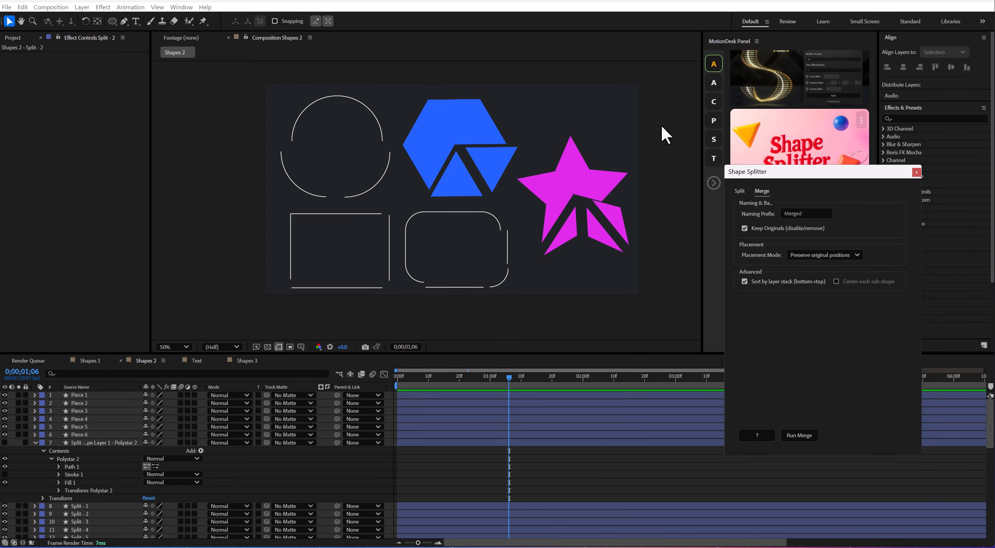
drag(645, 125, 549, 255)
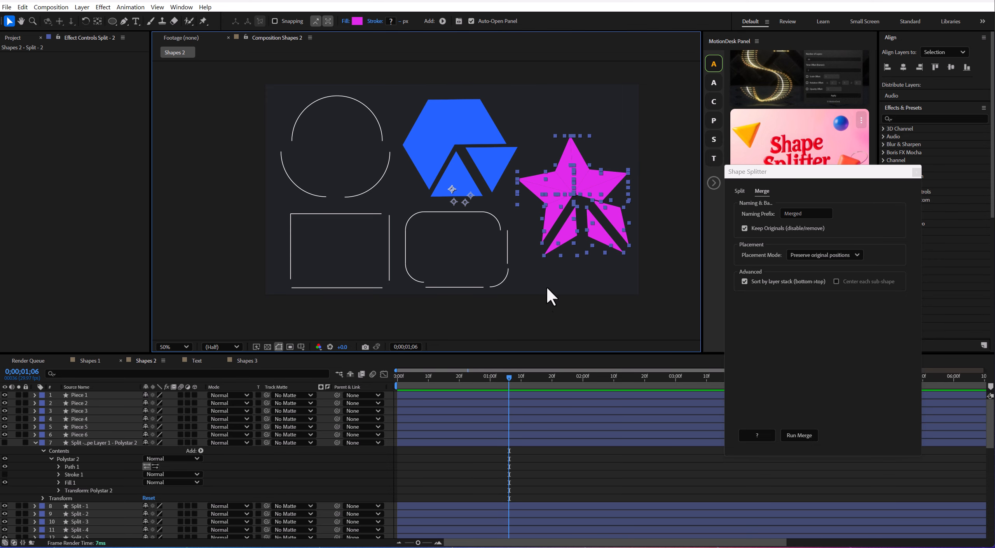
click(802, 436)
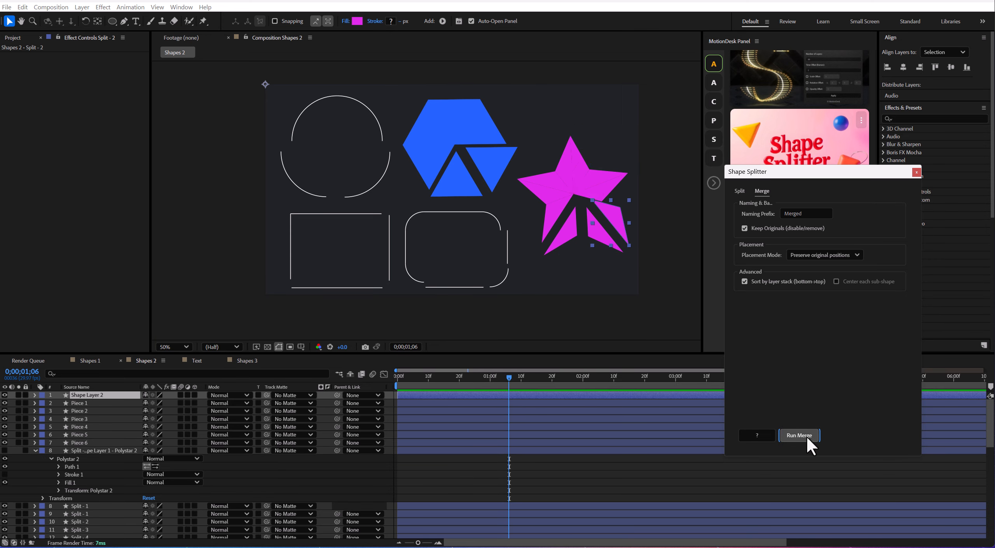
mouse_move(596, 194)
mouse_down()
mouse_move(591, 171)
mouse_move(603, 189)
mouse_up()
click(593, 288)
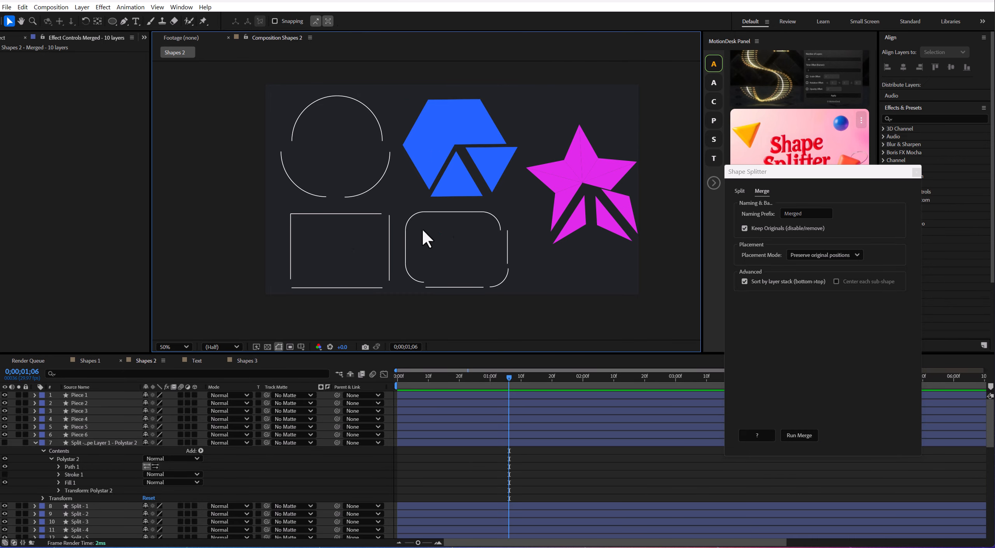
Merge the sharp-cornered rectangle's edge lines into one layer with original positions preserved, and shift the merged layer slightly upward.
drag(272, 211, 393, 299)
click(800, 438)
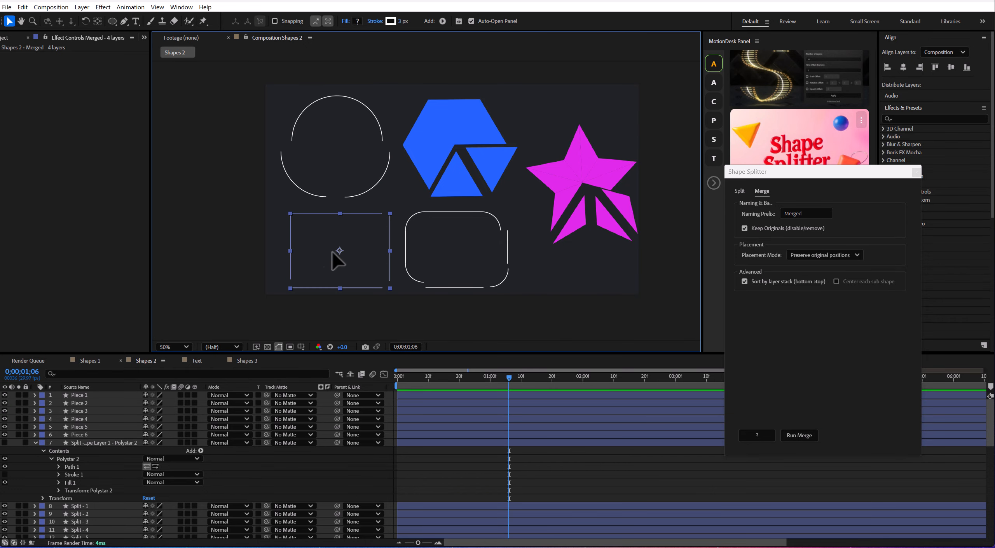
drag(333, 251, 326, 246)
scroll(116, 476, down, 5)
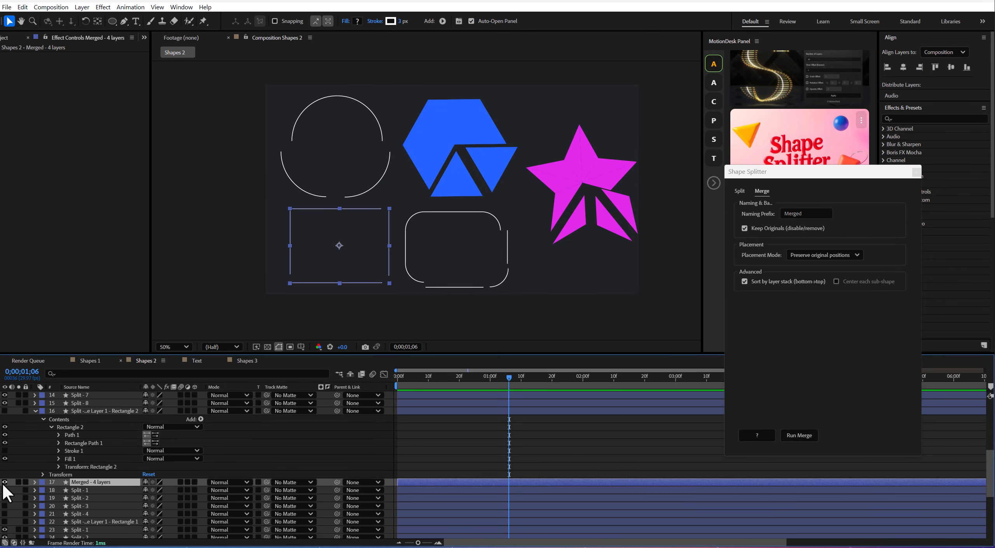
click(365, 445)
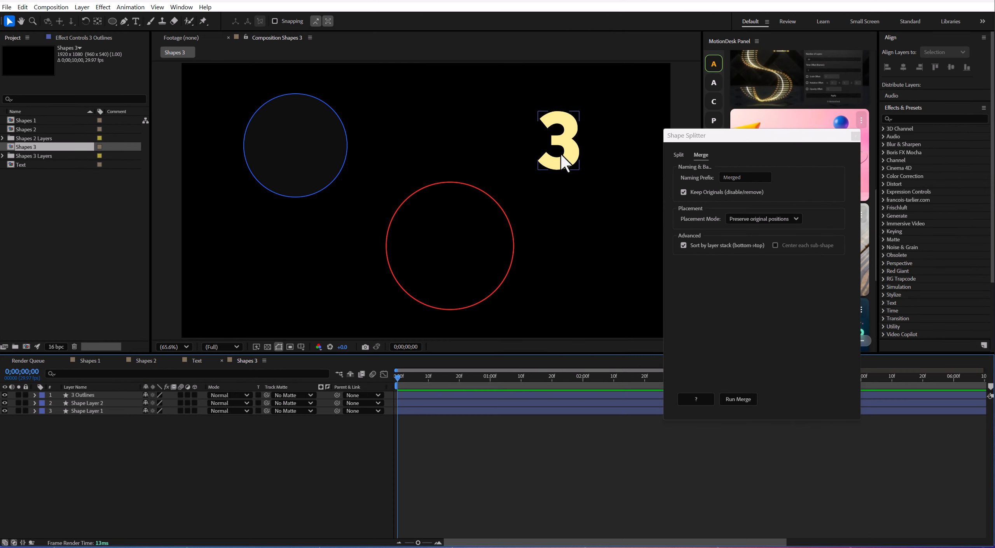
In the Shapes 3 composition, shift the blue and red circles slightly downward.
click(563, 156)
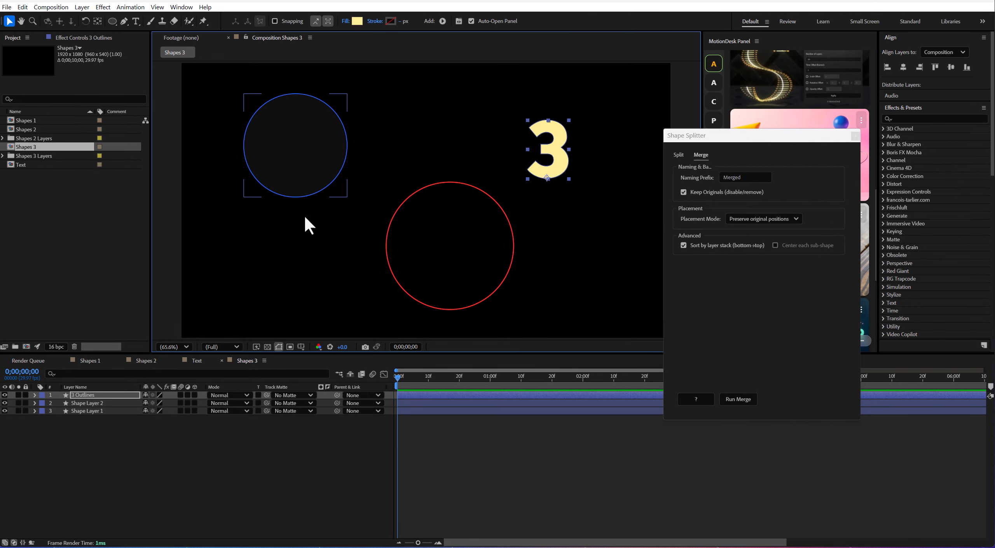
drag(299, 175, 294, 183)
drag(451, 252, 450, 257)
Merge the number 3 and both circle layers with Preserve original positions, and move the merged layer around.
drag(182, 438, 150, 391)
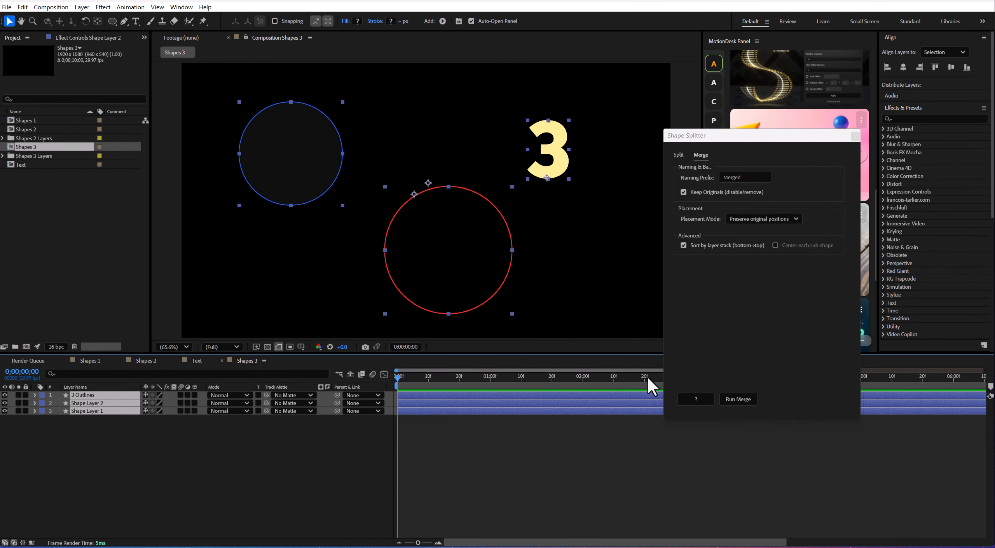
click(778, 220)
click(778, 220)
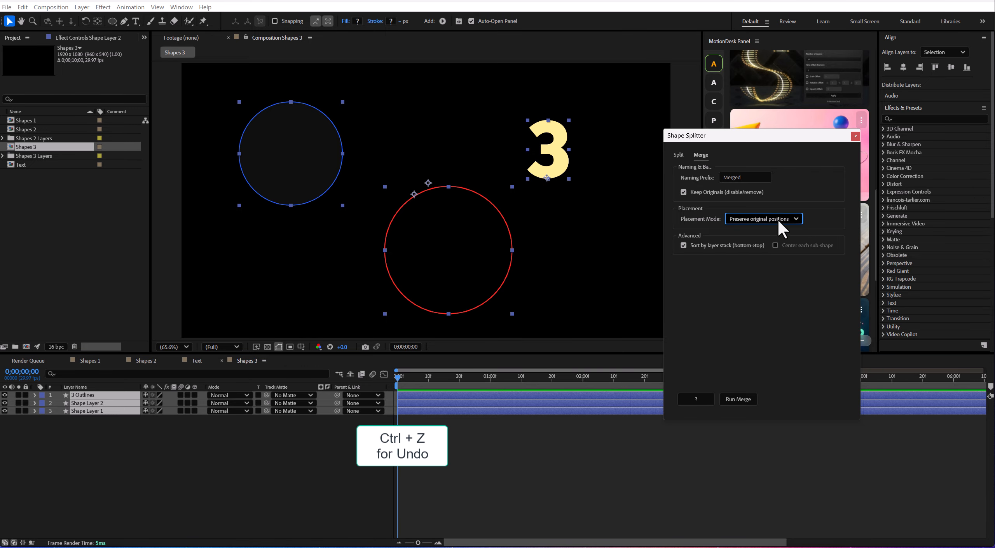
click(741, 399)
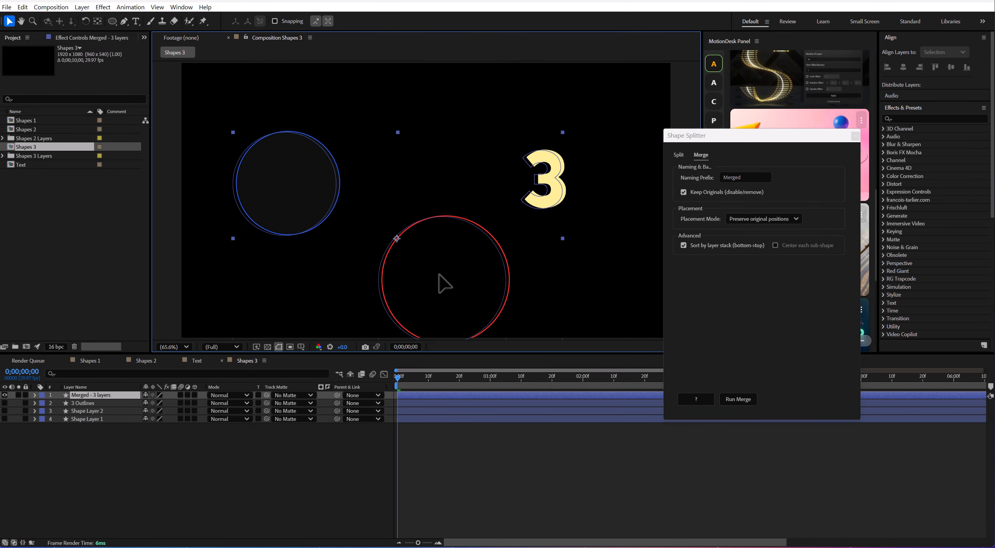
click(216, 452)
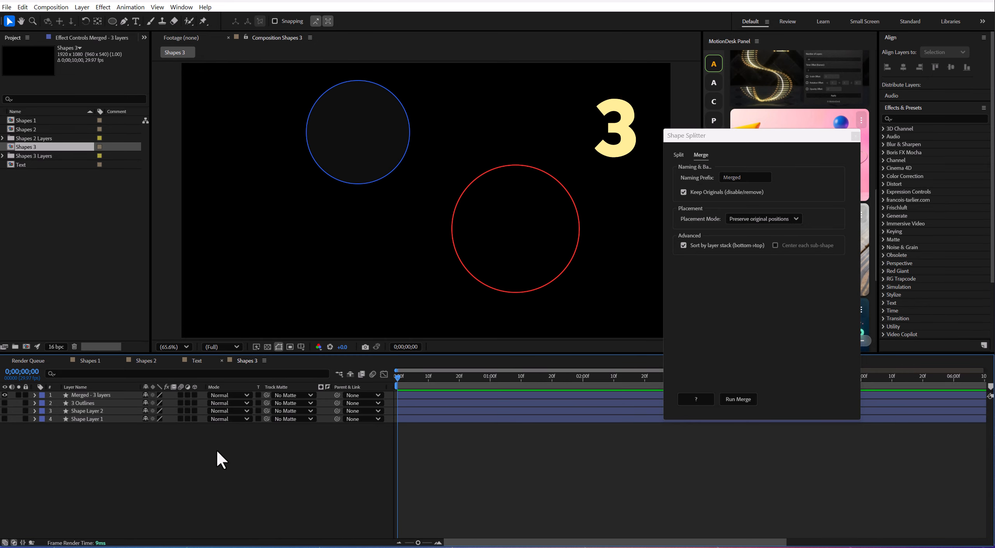
Undo the move and the preserved-position merge of the number 3 and the circles.
key(ctrl+z)
key(ctrl+z)
click(155, 432)
Reposition the red circle and the number 3, and merge all three layers with placement mode Gather to base layer center.
mouse_move(415, 259)
mouse_down()
mouse_move(348, 304)
mouse_move(409, 257)
mouse_up()
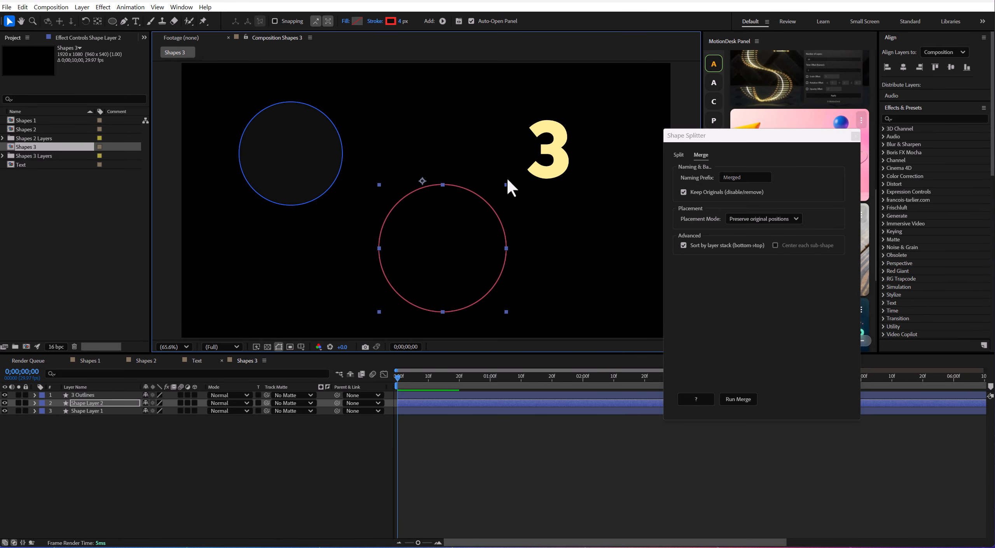
drag(143, 417, 120, 387)
click(774, 217)
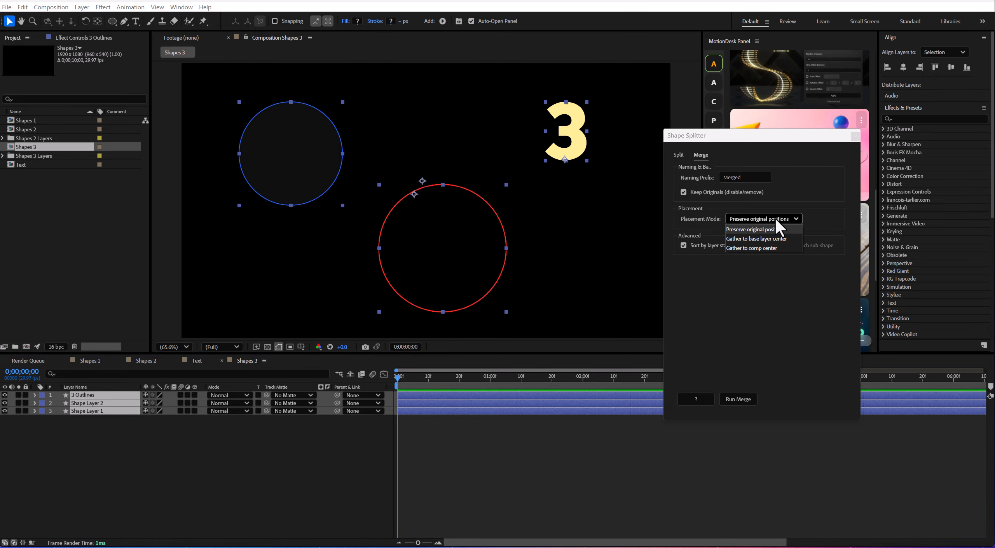
click(779, 238)
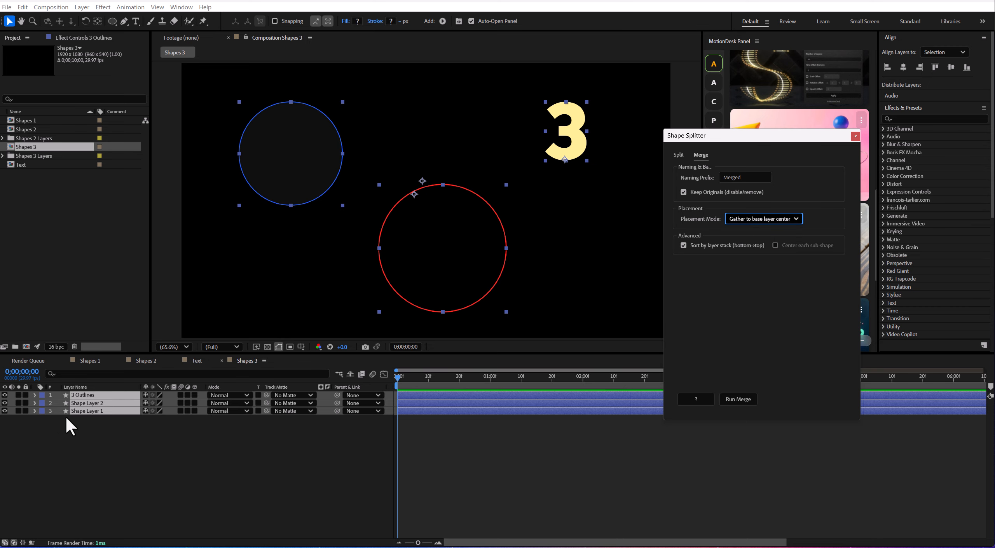
click(736, 401)
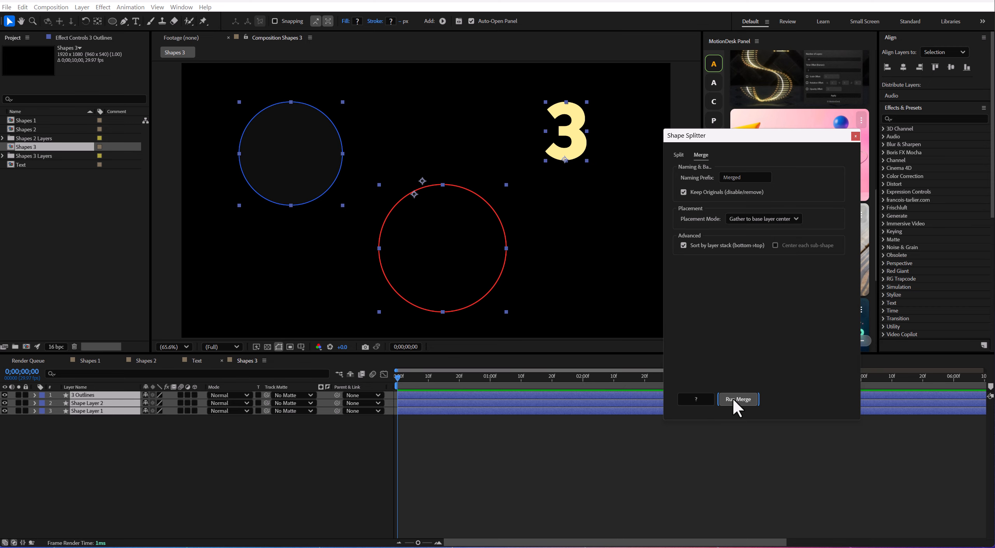
Check the layer merged at the base layer center and undo the merge.
click(129, 476)
click(93, 395)
click(115, 442)
key(ctrl+z)
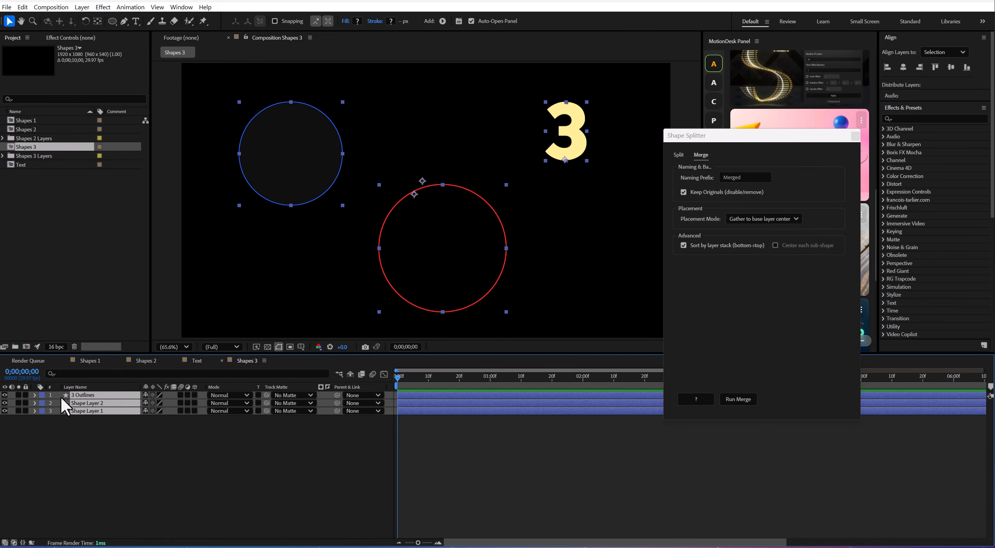
Merge the three layers at the base layer center with sorting by layer stack turned off, and move the merged badge toward the middle.
click(698, 248)
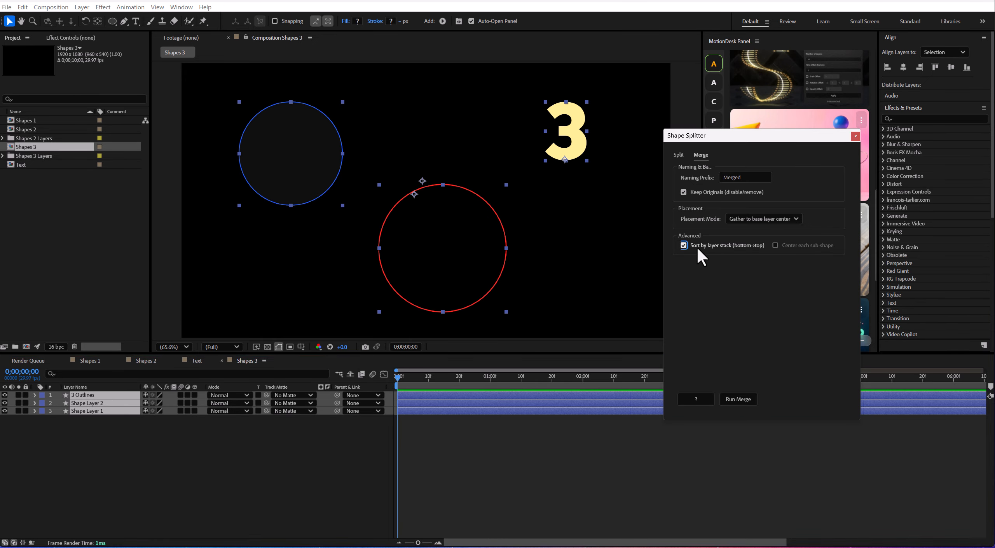
click(738, 400)
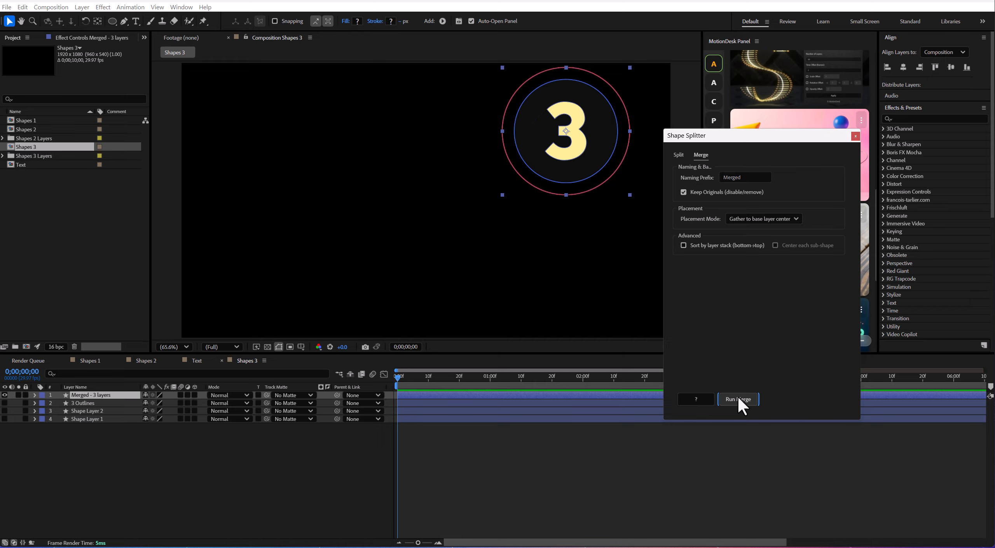
click(127, 470)
drag(560, 150, 388, 187)
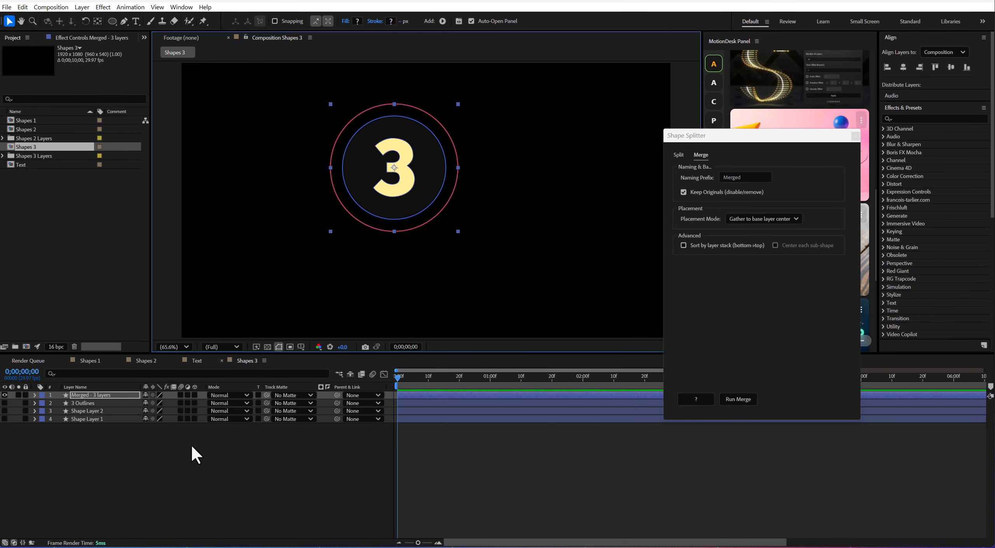
Undo the badge's move and the unsorted merge at the base layer center.
click(125, 447)
key(ctrl+z)
key(ctrl+z)
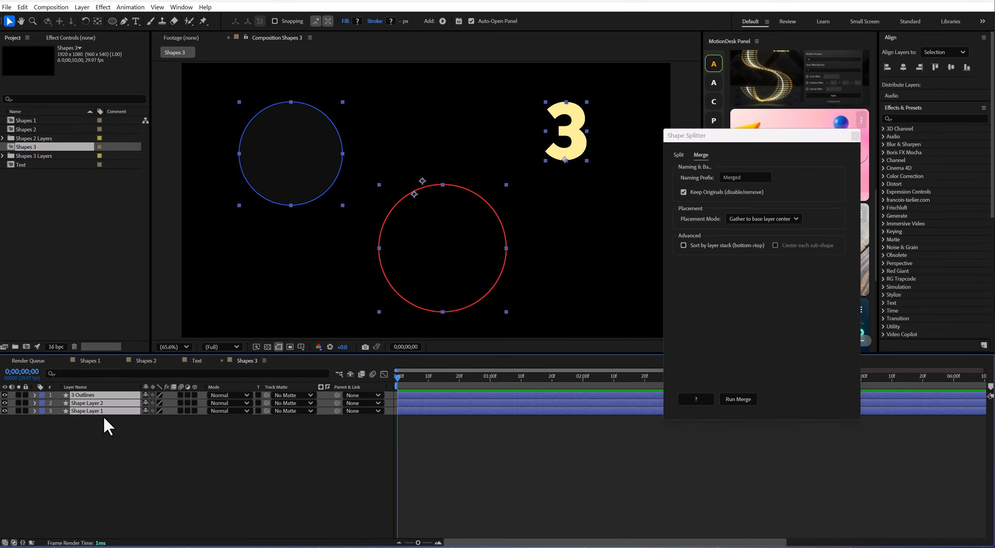
Merge the number 3 and both circles with placement mode Gather to comp center, and move the merged badge up and to the right.
click(776, 217)
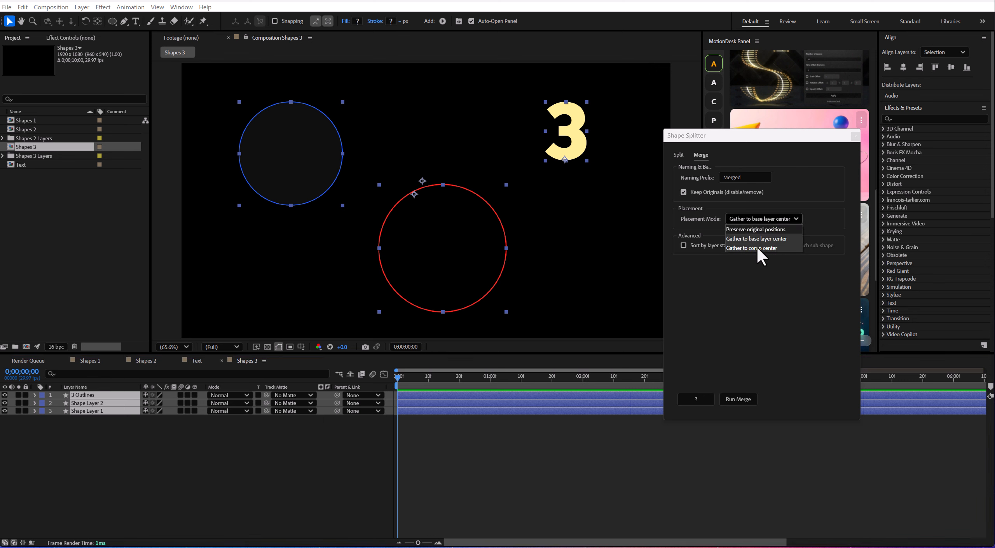
click(759, 244)
click(739, 399)
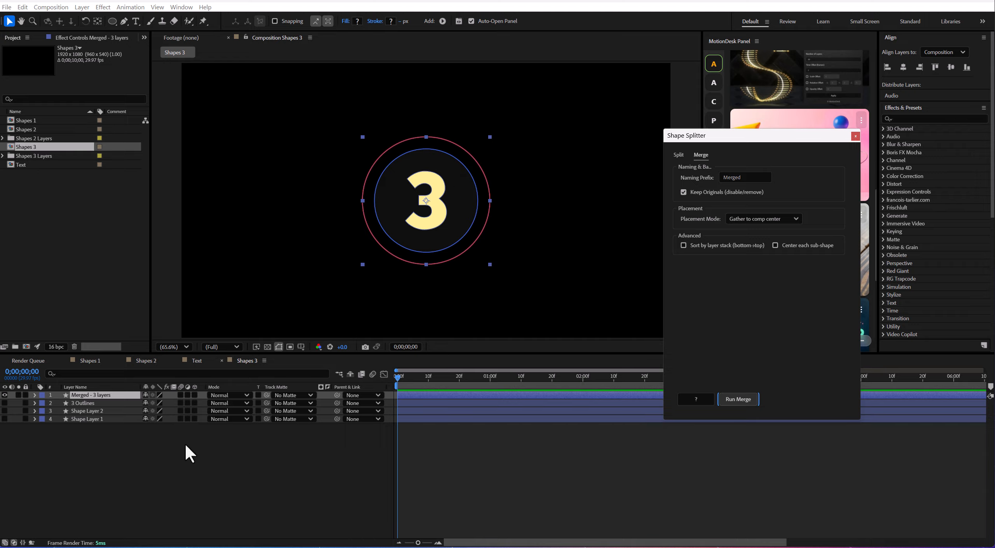
drag(416, 208, 454, 193)
click(243, 435)
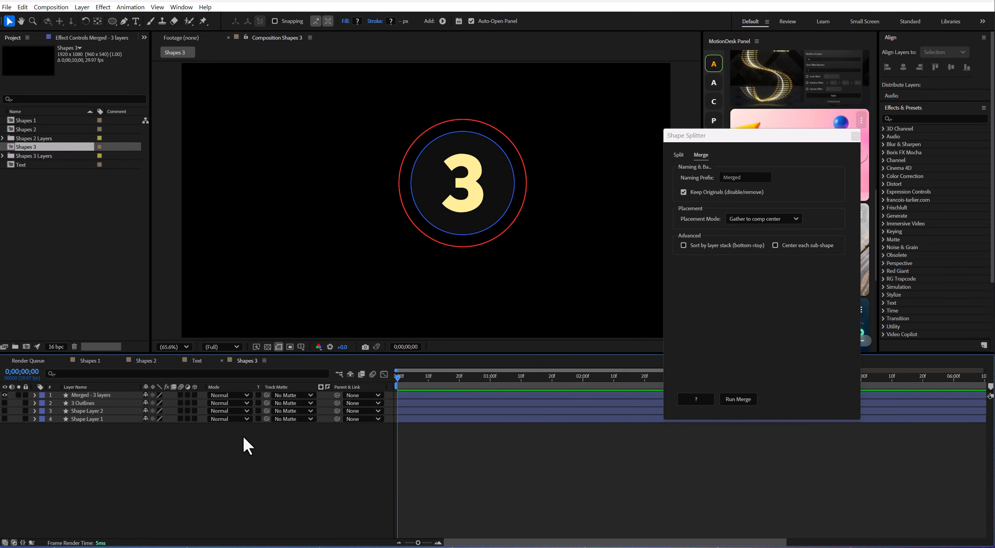
Show the Shapes 1 composition and set Shape Splitter to split a layer's contents to separate layers, with its window moved over the artwork.
click(98, 361)
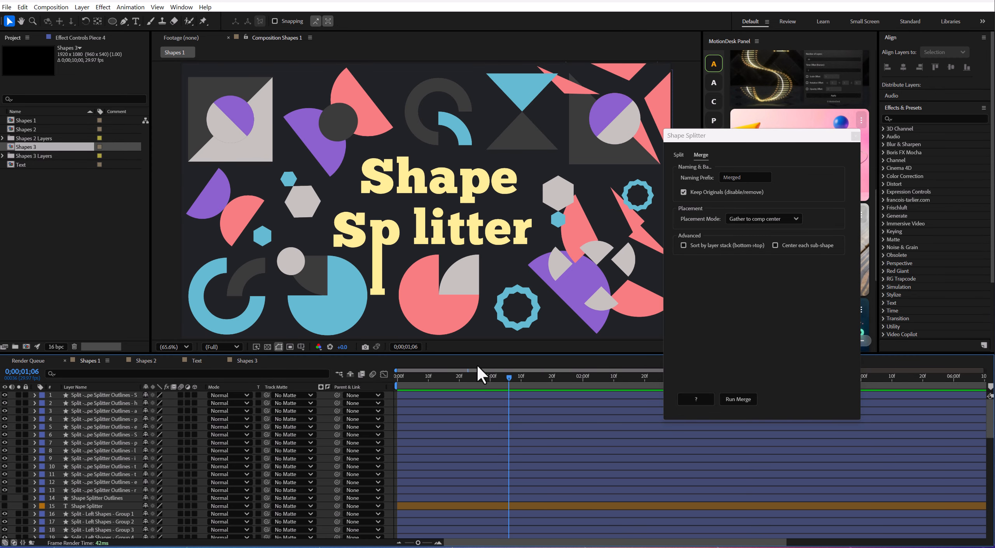
drag(802, 137, 626, 110)
click(667, 157)
click(713, 188)
click(714, 177)
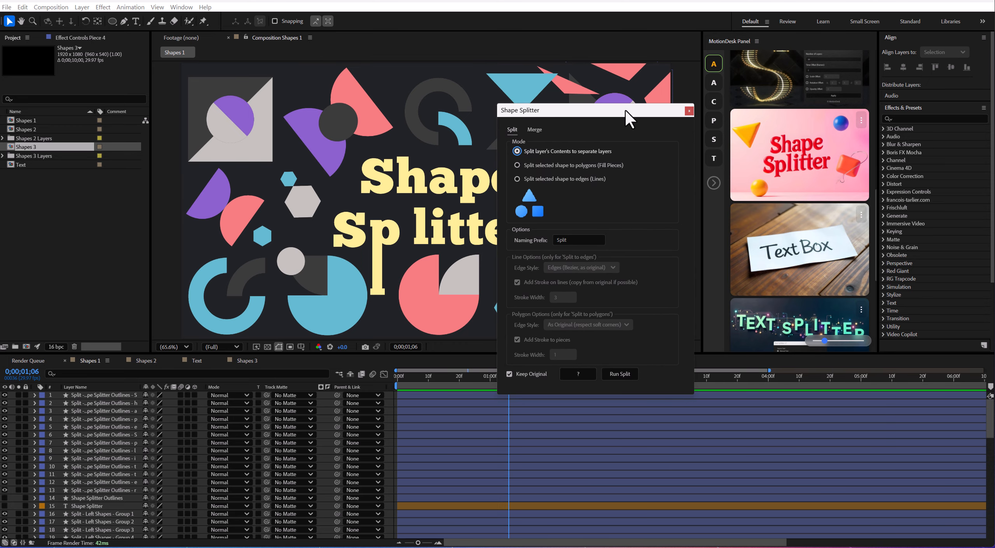